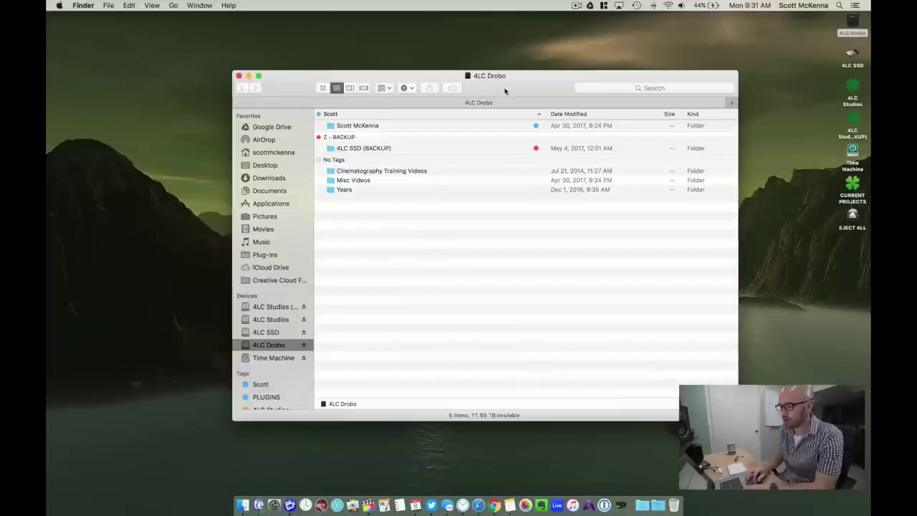
- Create a 'Jordan + Samantha (5/6/17)' folder inside Years > 2017 Weddings
double_click(399, 191)
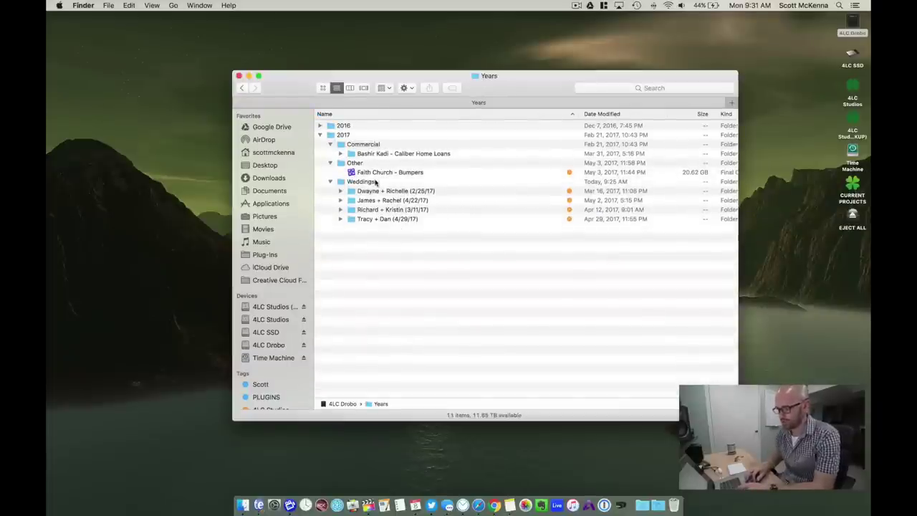
double_click(368, 181)
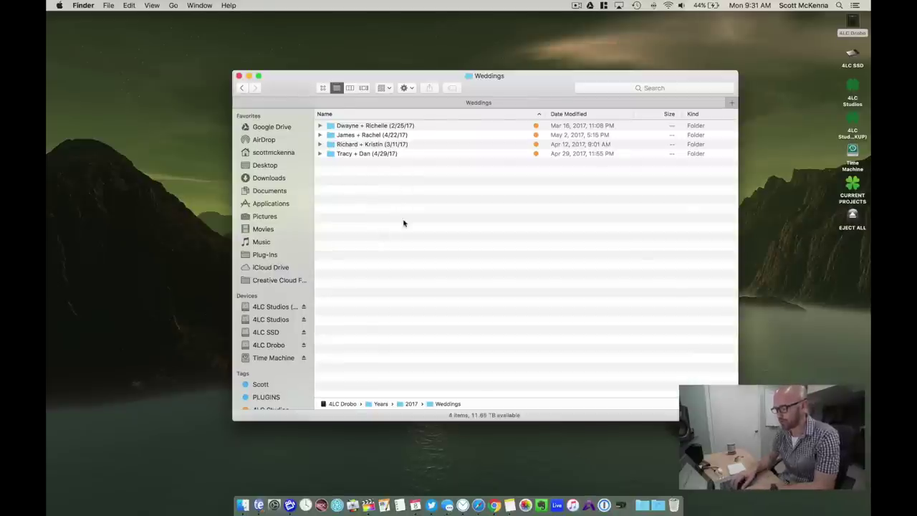
key(cmd+shift+n)
text(Jordan + Samantha )5/6/)
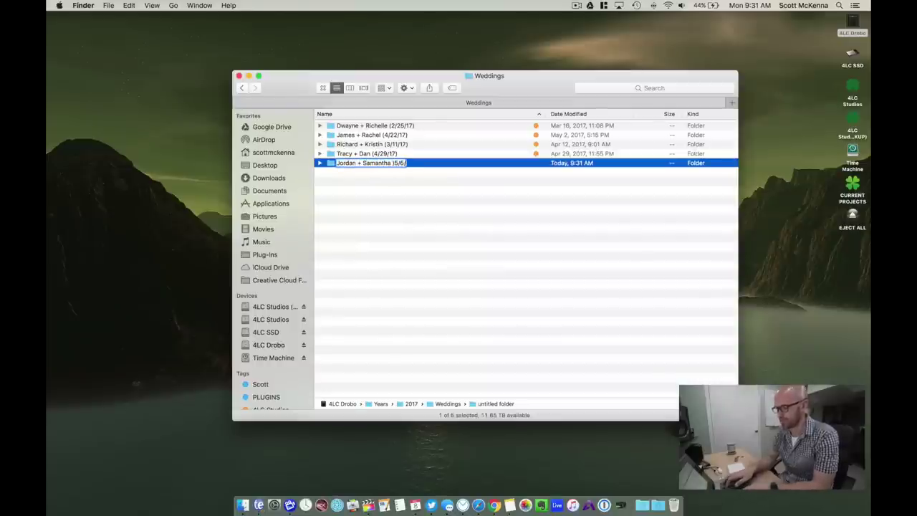
text())
key(Return)
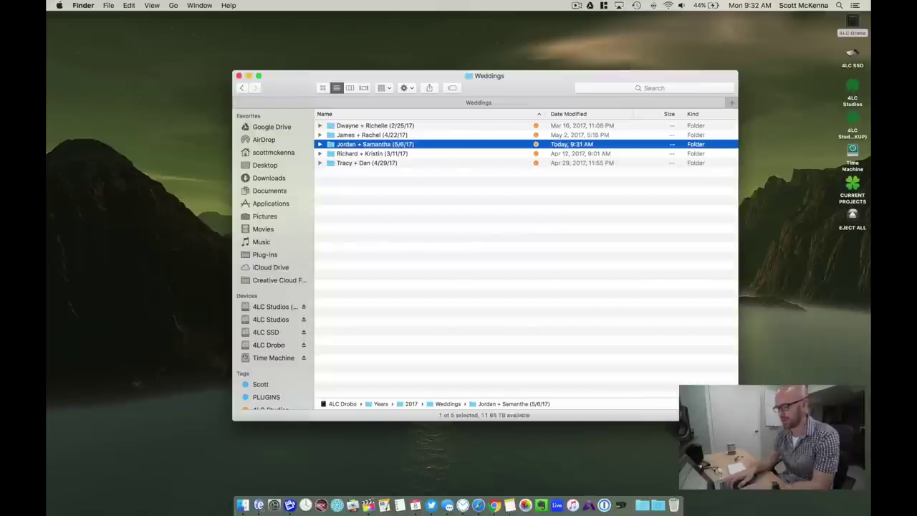
- Inside the wedding folder, add 'Footage (Original)' and 'Audio (Original)' subfolders
key(super+Down)
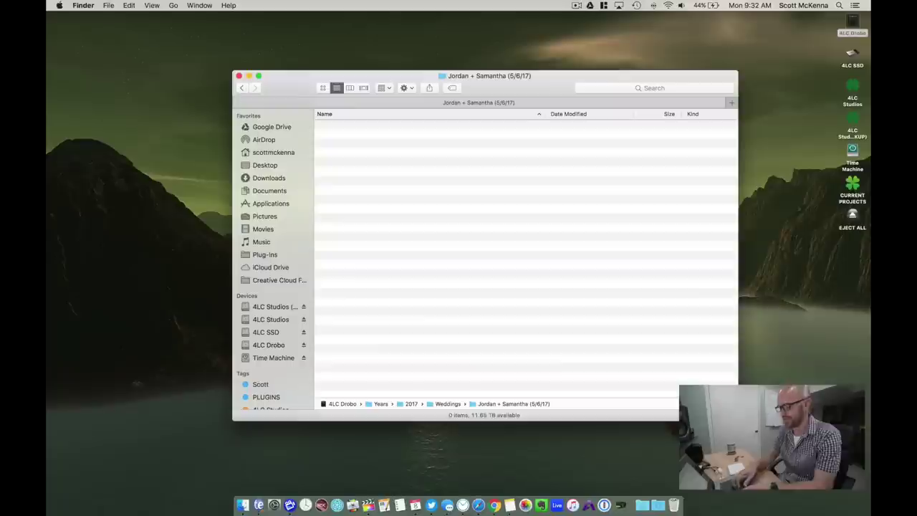
key(super+shift+n)
text(Footage (Original))
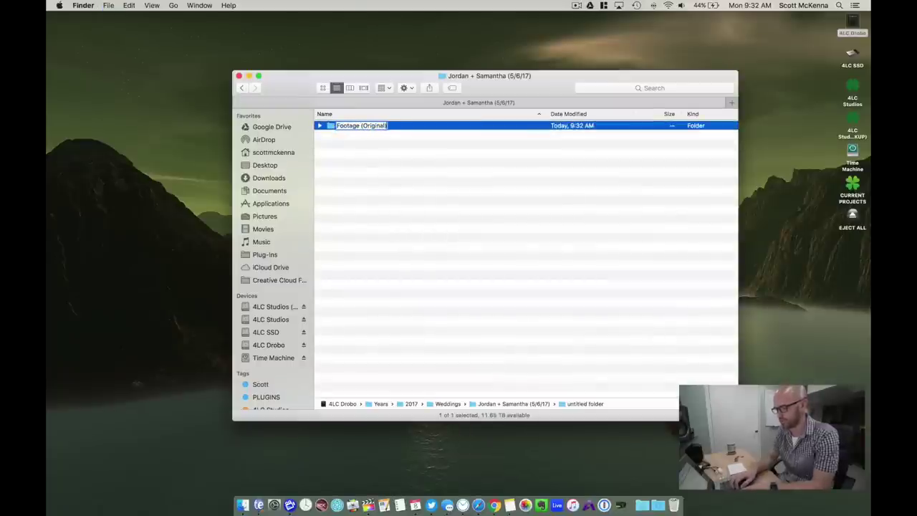
key(Return)
key(super+shift+n)
text(Audio (Original))
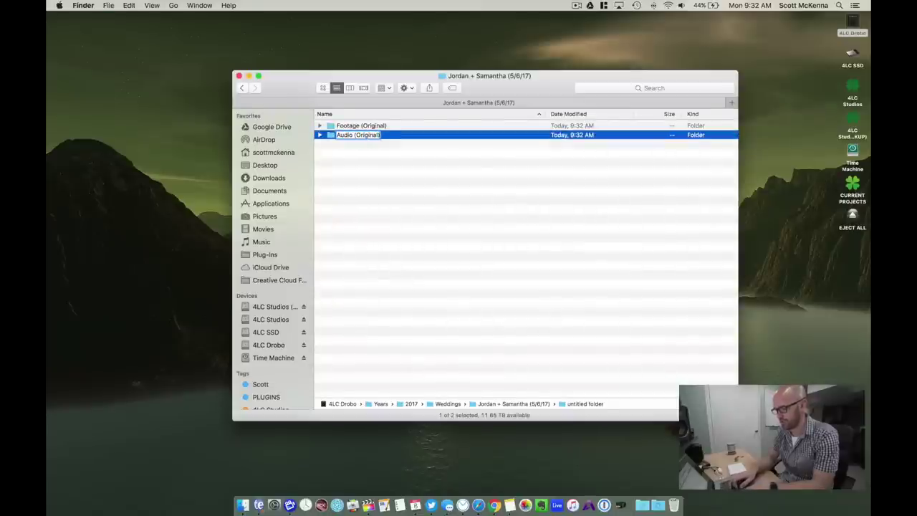
key(Return)
key(super+shift+n)
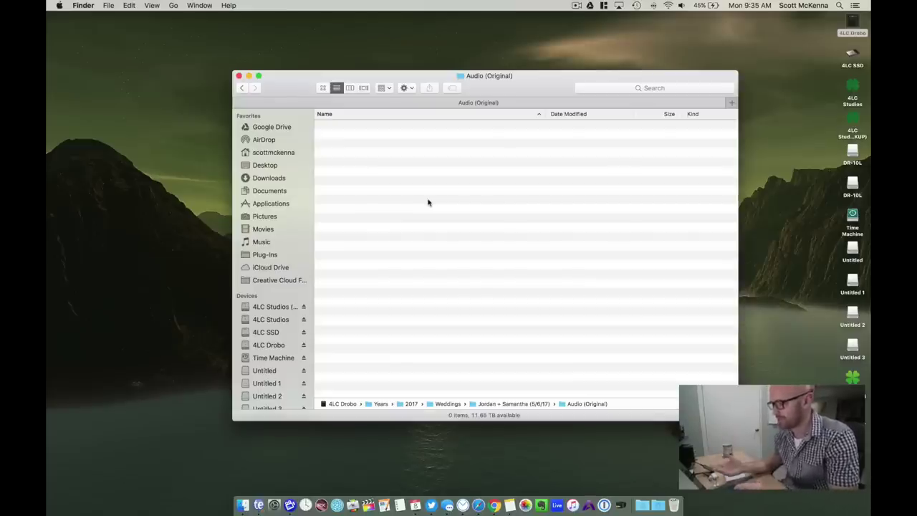
- Open the newly mounted DR-10L recorder card in a second Finder window
click(836, 150)
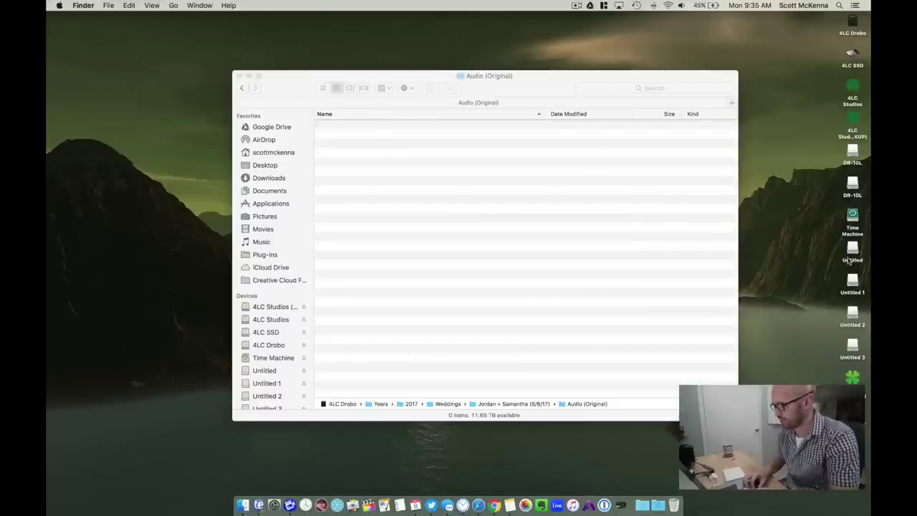
drag(837, 252, 827, 276)
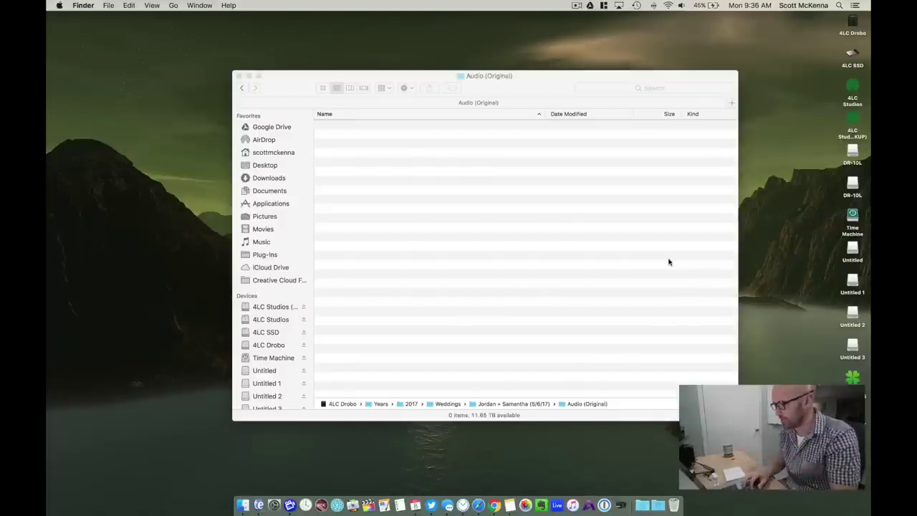
double_click(853, 152)
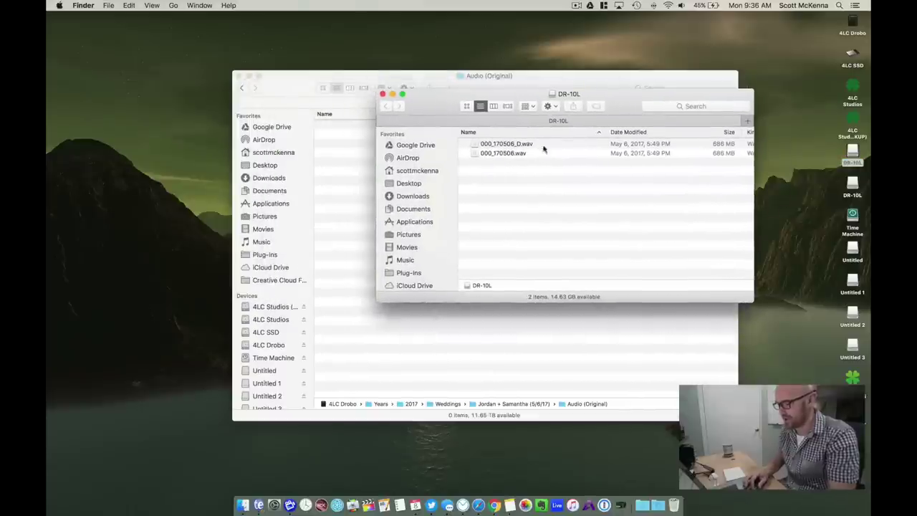
- Quick Look preview the 000_170506.wav recording with the volume raised
click(534, 154)
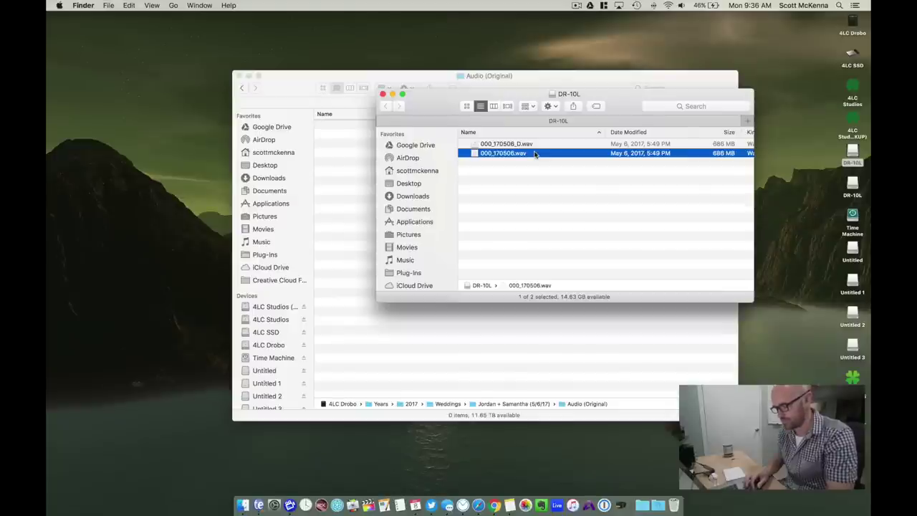
key(space)
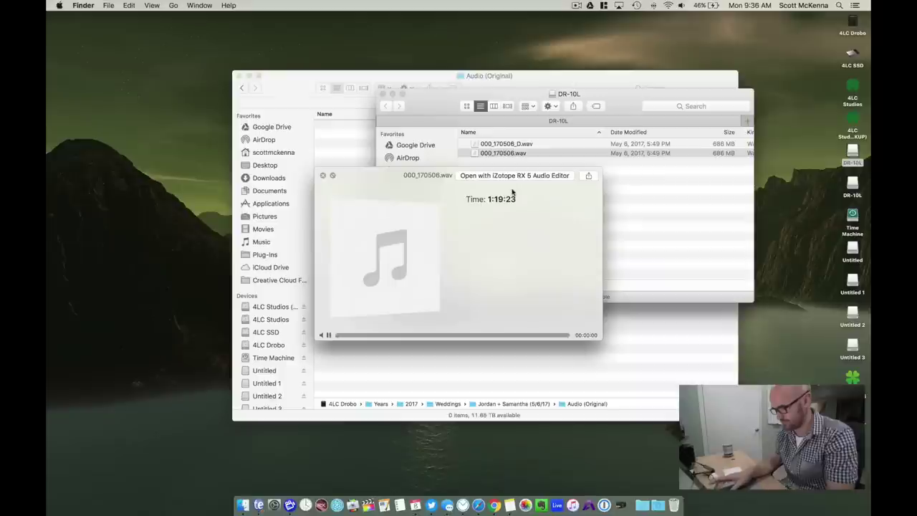
key(XF86AudioRaiseVolume)
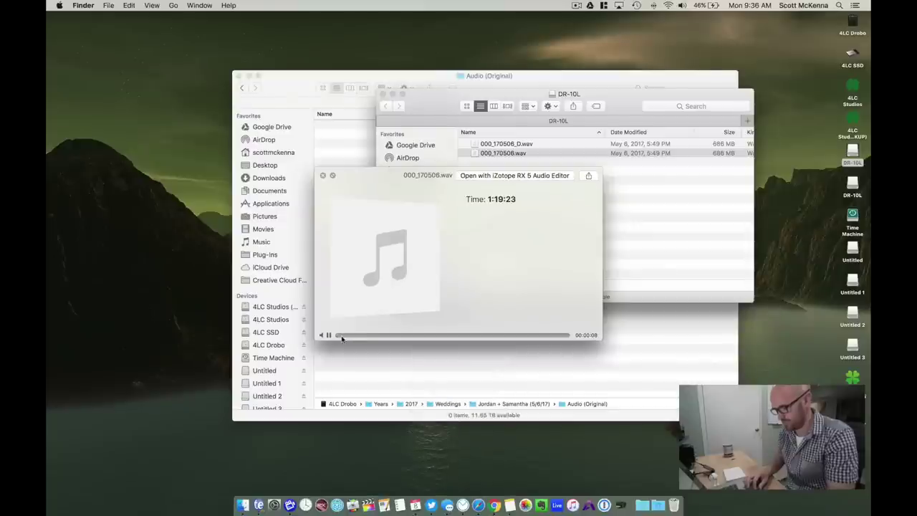
key(space)
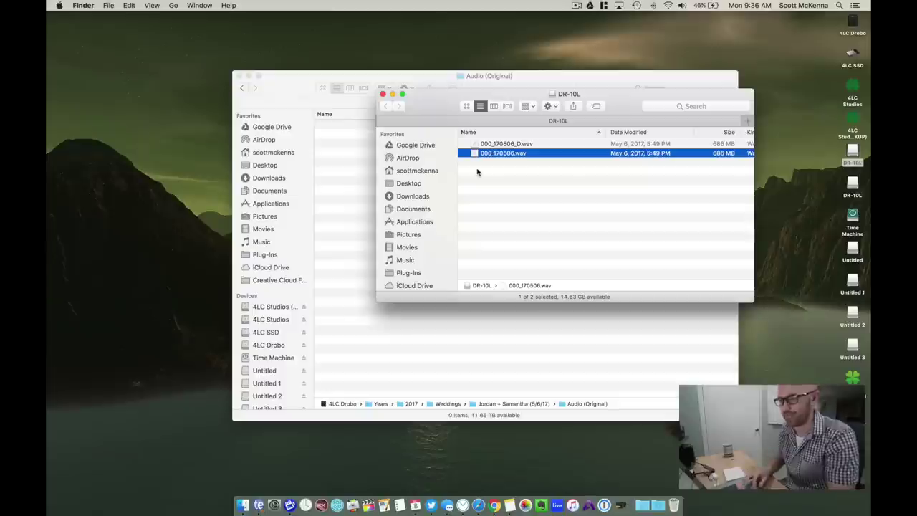
- Rename the two WAVs to ceremonygroomlav_5617_original.wav and ceremonygroomlav_5617_BACKUP.wav
key(Return)
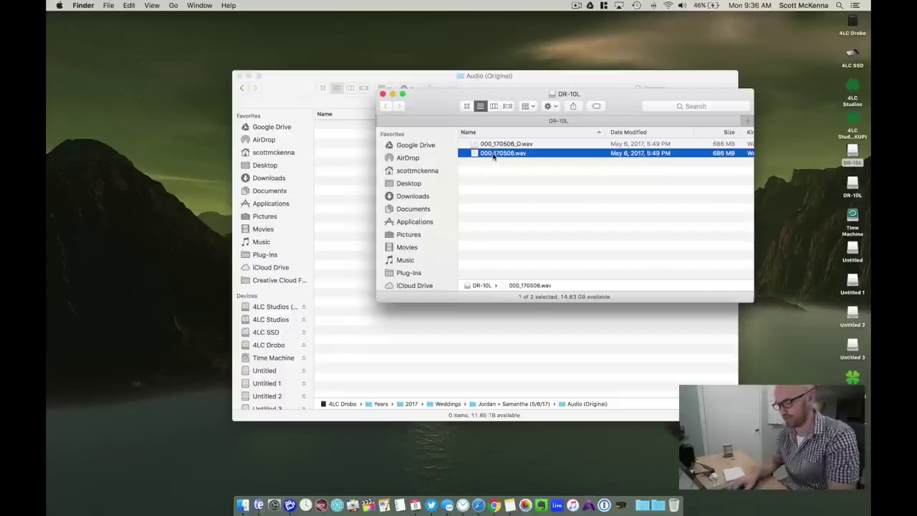
text(ceremonygroomlav)
key(super+a)
text(c)
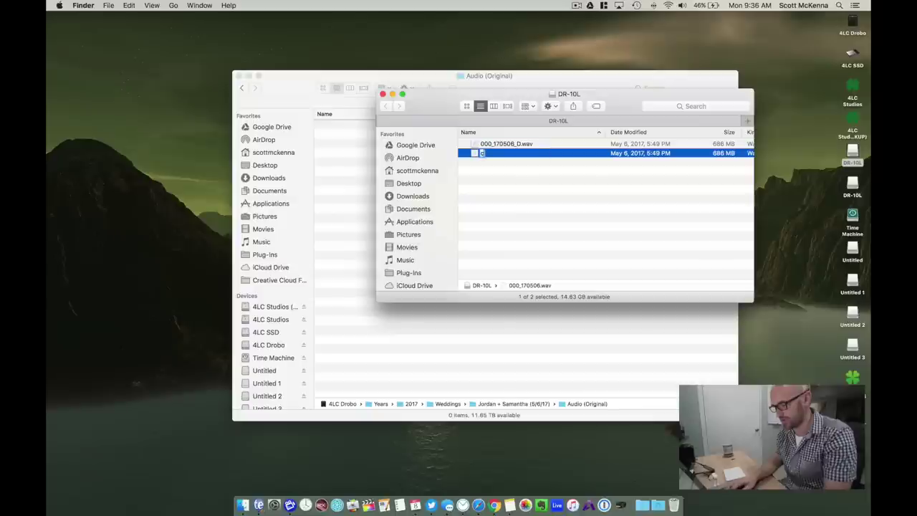
text(eremonygroomlav)
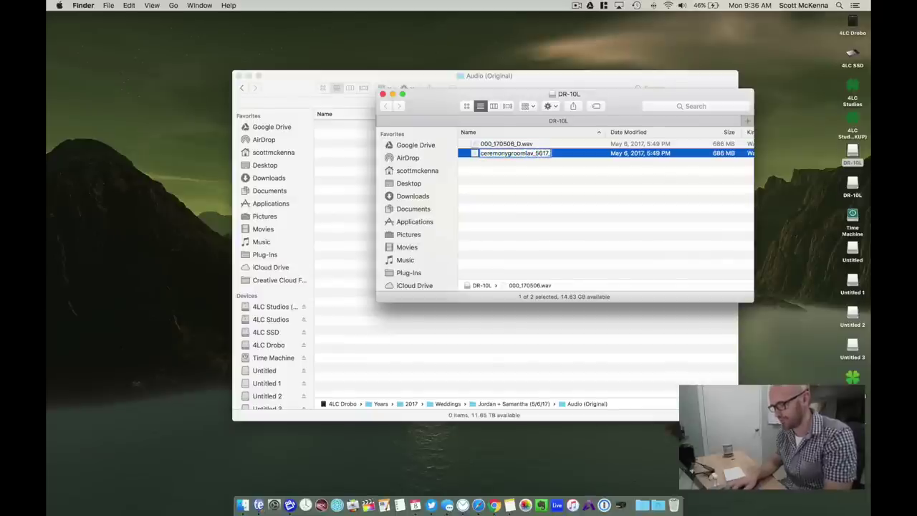
text(_5617_original.wav)
key(Return)
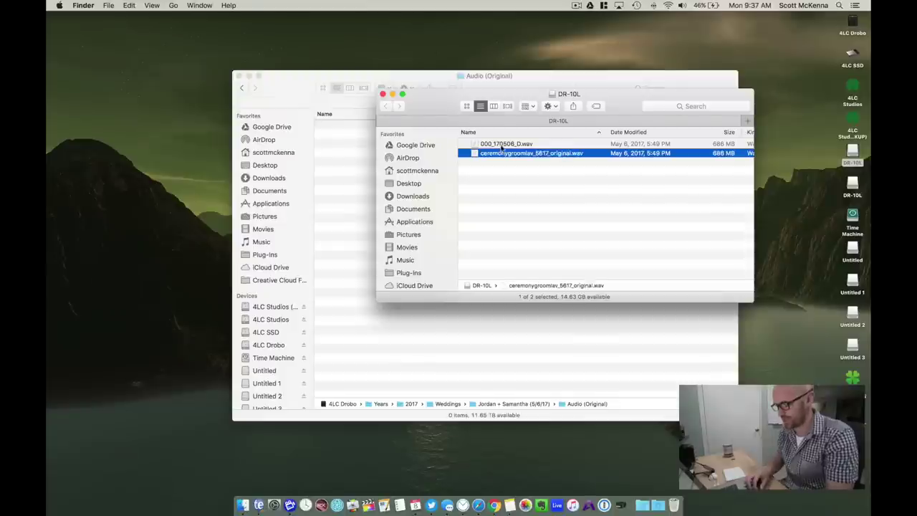
click(501, 145)
key(Return)
text(ceremonygroomlav_5617_original)
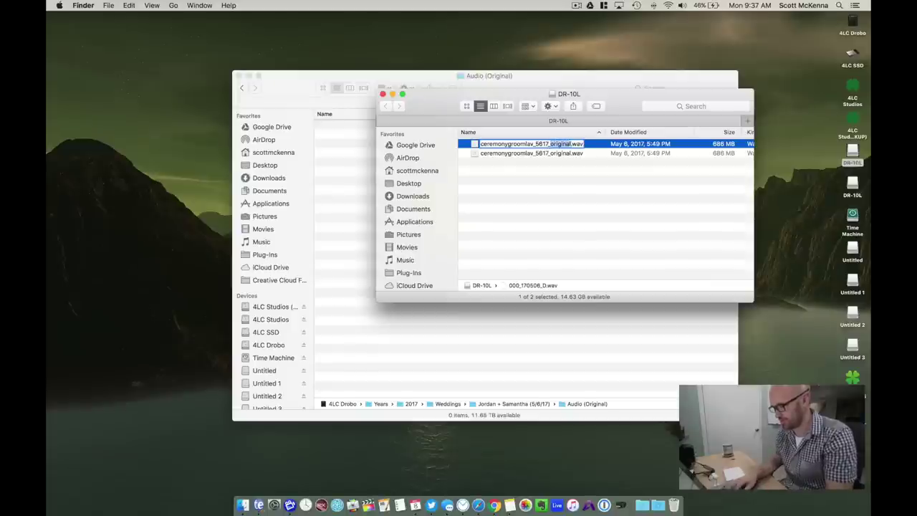
text(BACKUP)
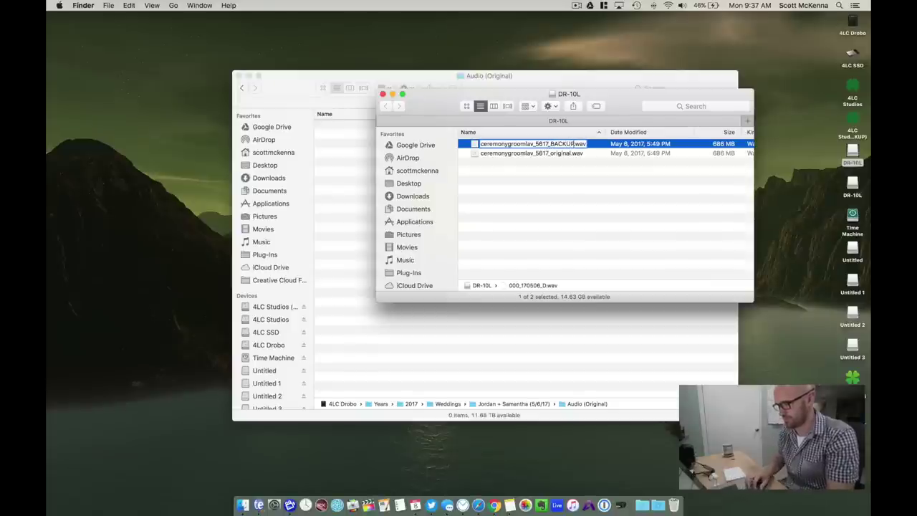
key(Return)
- Copy both groom lav WAVs into the Audio (Original) folder
shift+click(563, 154)
key(super+c)
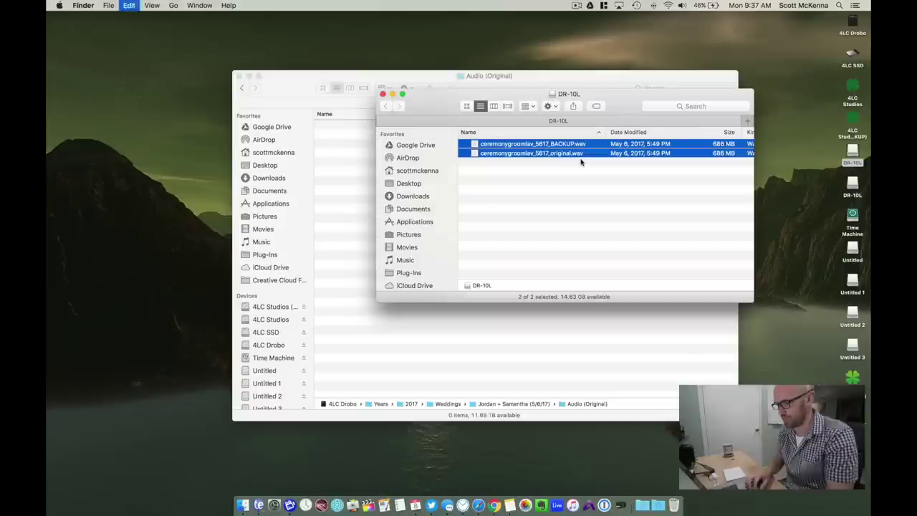
click(350, 187)
key(super+v)
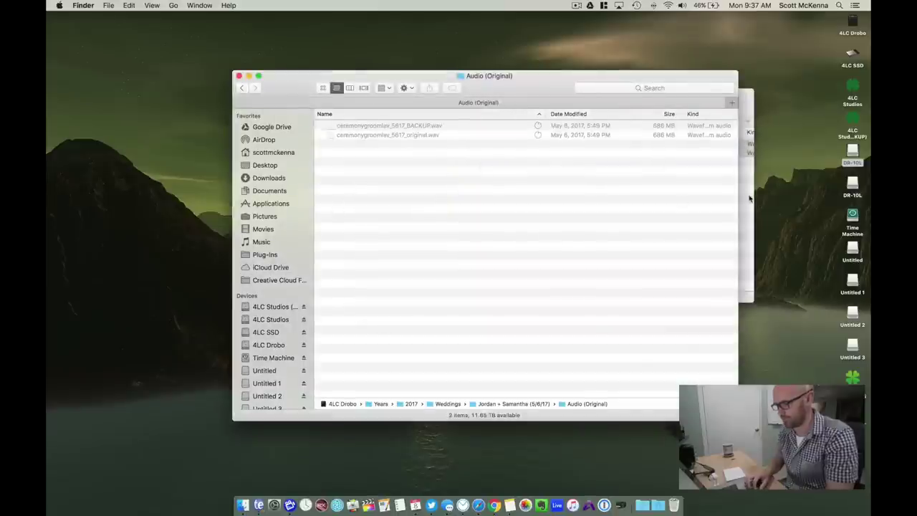
- Rename the second card's WAVs to ceremonyofficiantlav_5617 original and BACKUP names
click(750, 198)
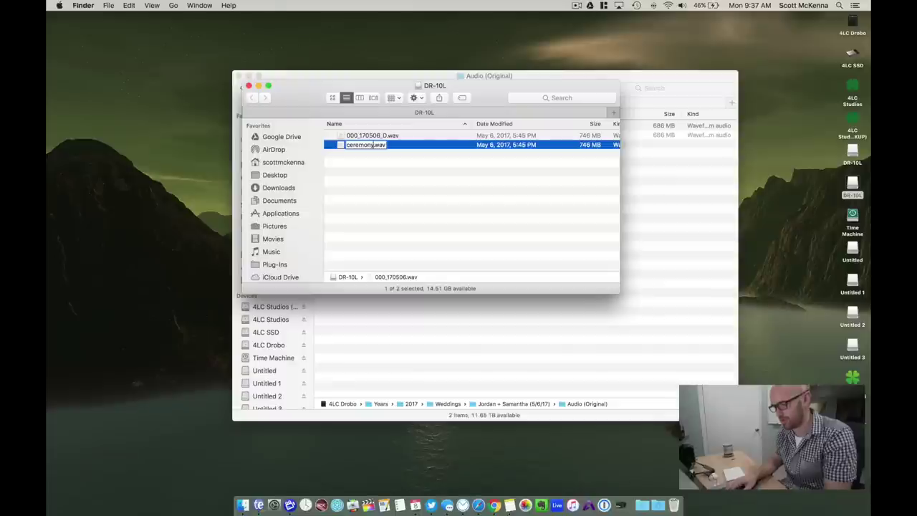
text(officiantlav_)
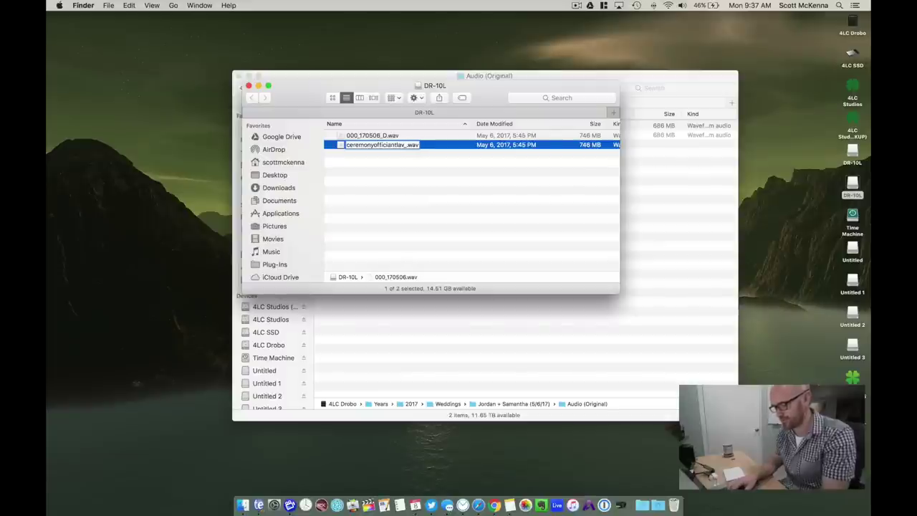
text(5617)
key(Return)
click(370, 135)
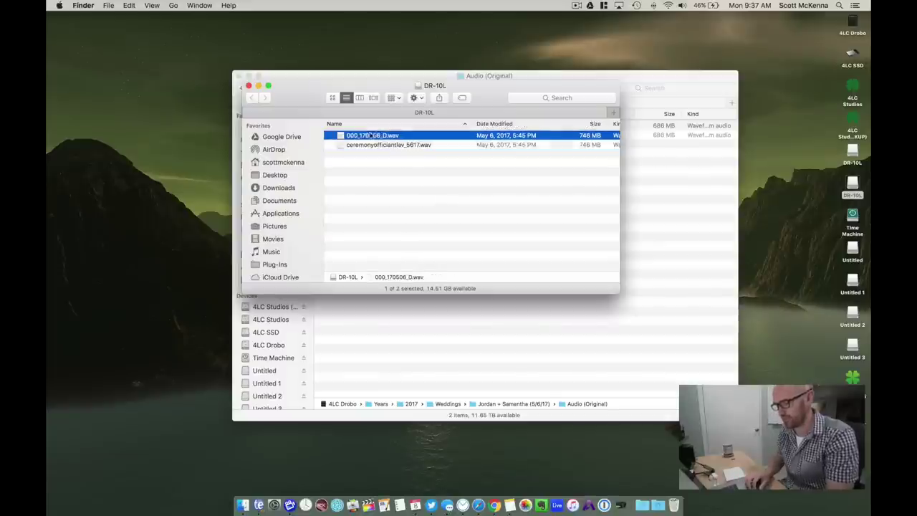
key(Return)
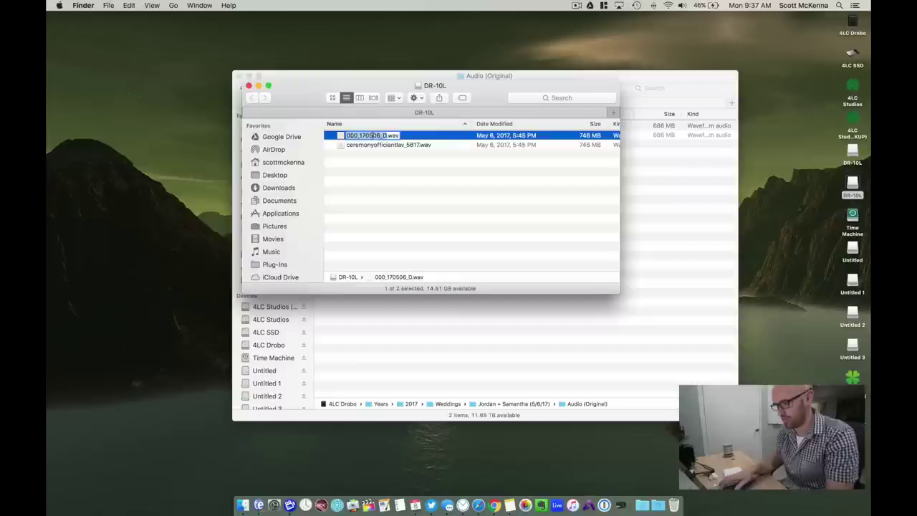
key(super+v)
key(BackSpace)
key(BackSpace)
key(Return)
- Copy both officiant lav WAVs into the Audio (Original) folder
key(super+a)
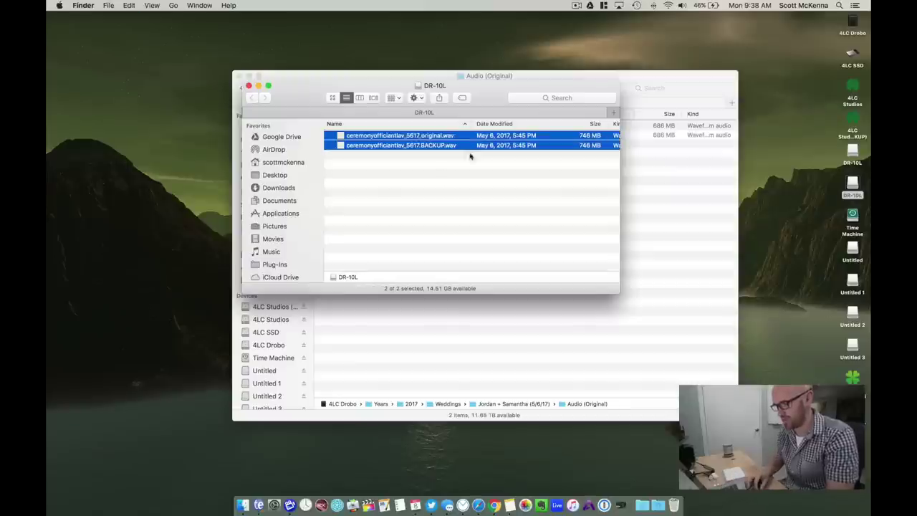
key(super+c)
click(638, 198)
key(super+v)
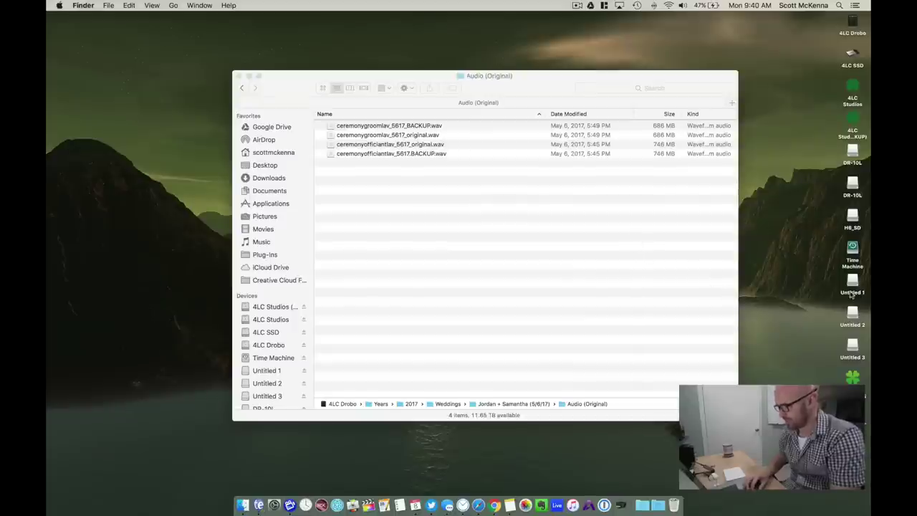
- Copy ZOOM0001_Tr1.WAV and ZOOM0002_Tr1.WAV from the H6_SD card into Audio (Original)
double_click(853, 217)
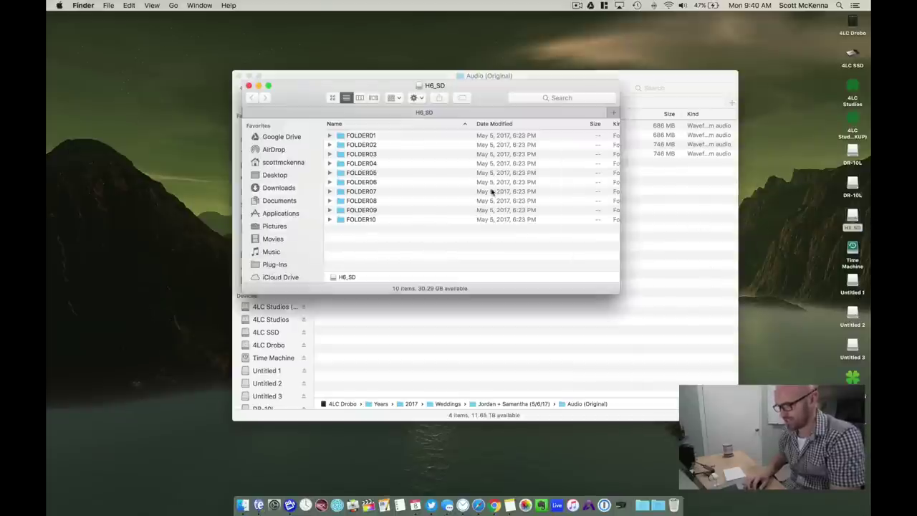
click(330, 135)
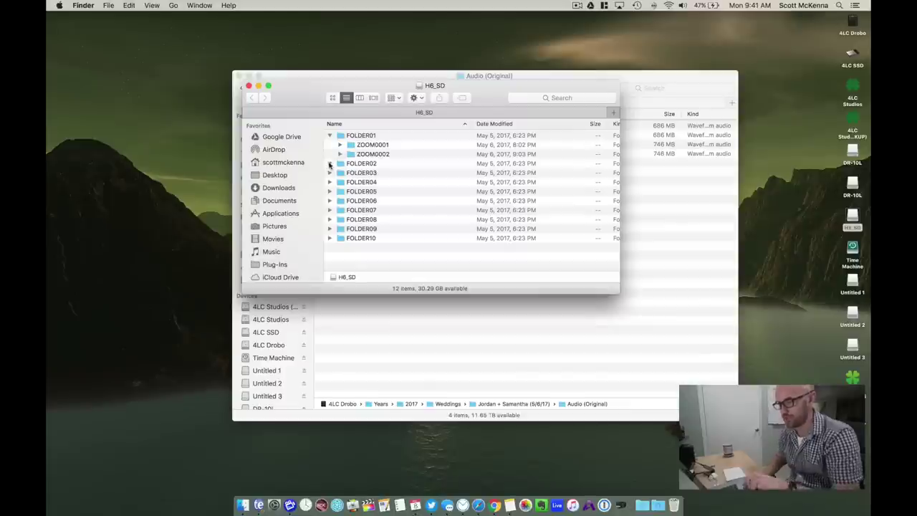
click(339, 154)
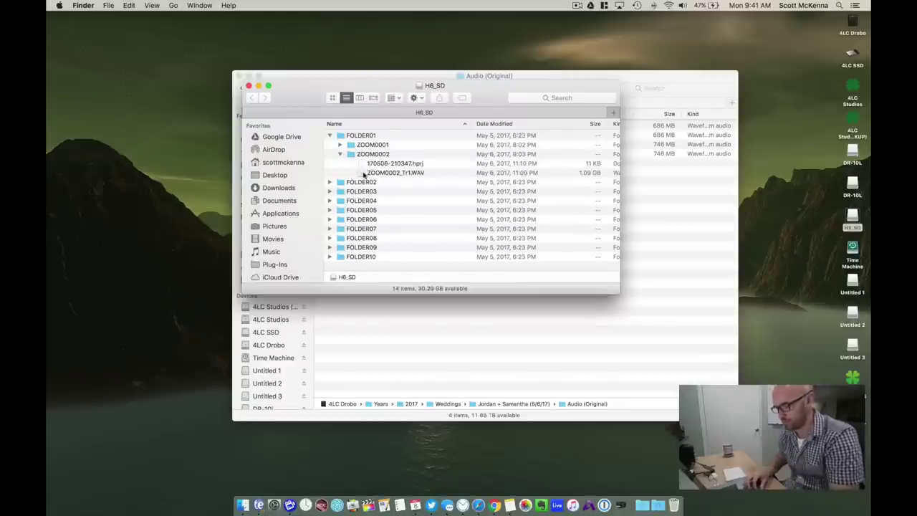
click(363, 175)
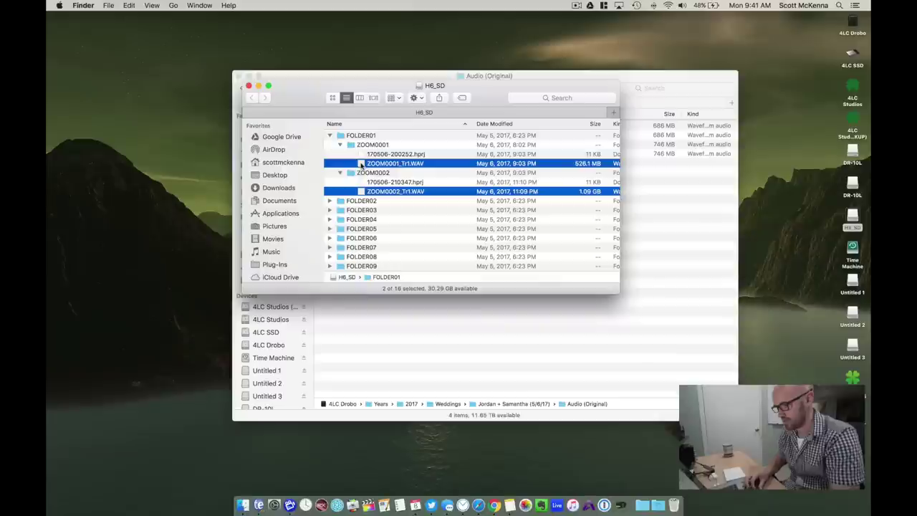
click(660, 214)
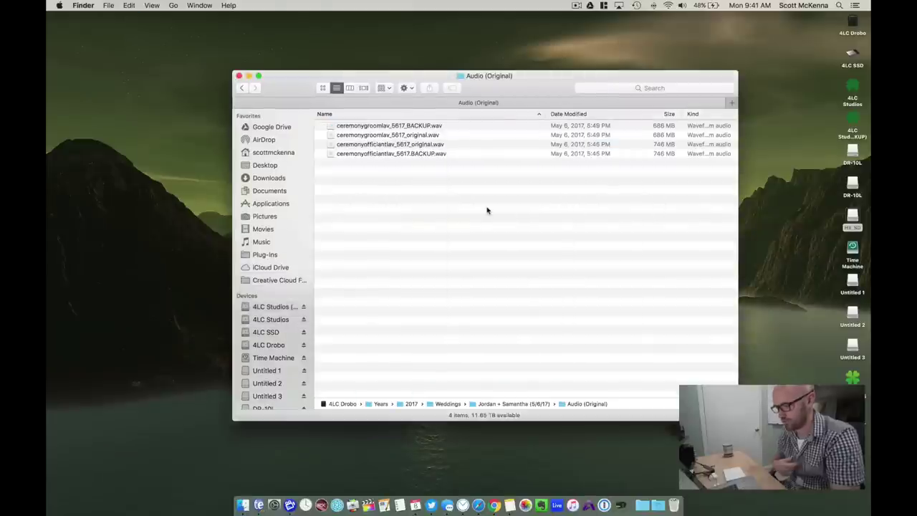
key(super+v)
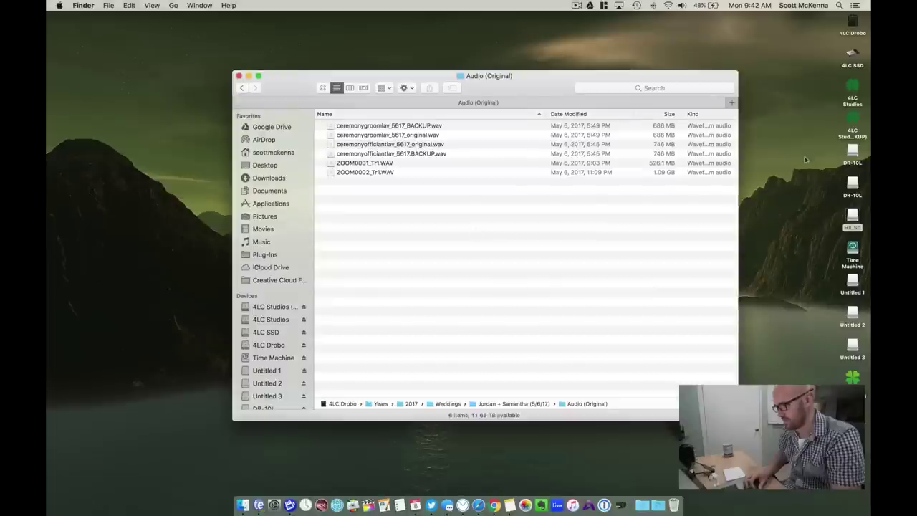
- Eject the DR-10L and H6_SD recorder drives and return to the Jordan + Samantha folder
drag(831, 148, 866, 219)
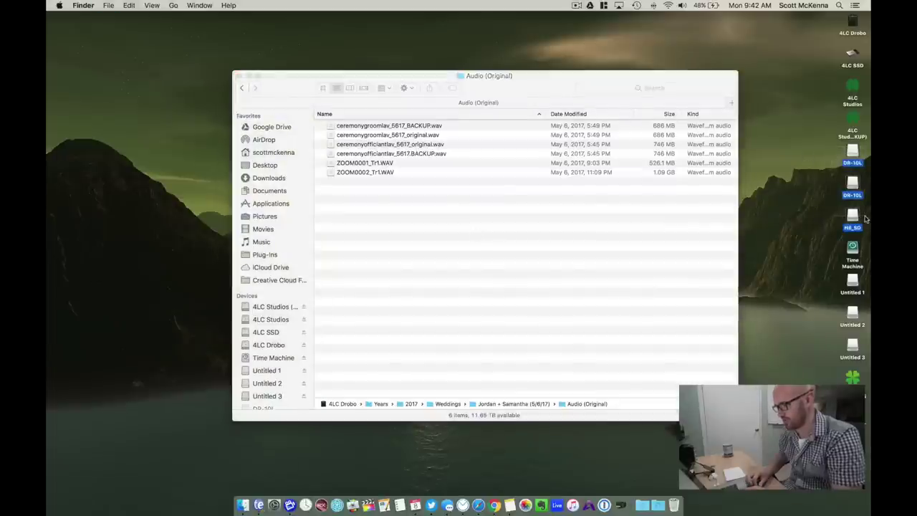
key(super+e)
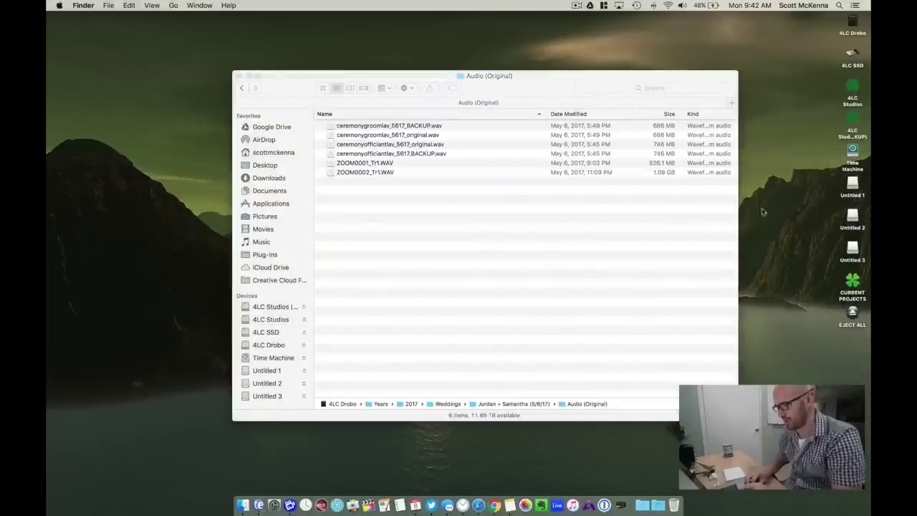
click(668, 237)
key(super+Up)
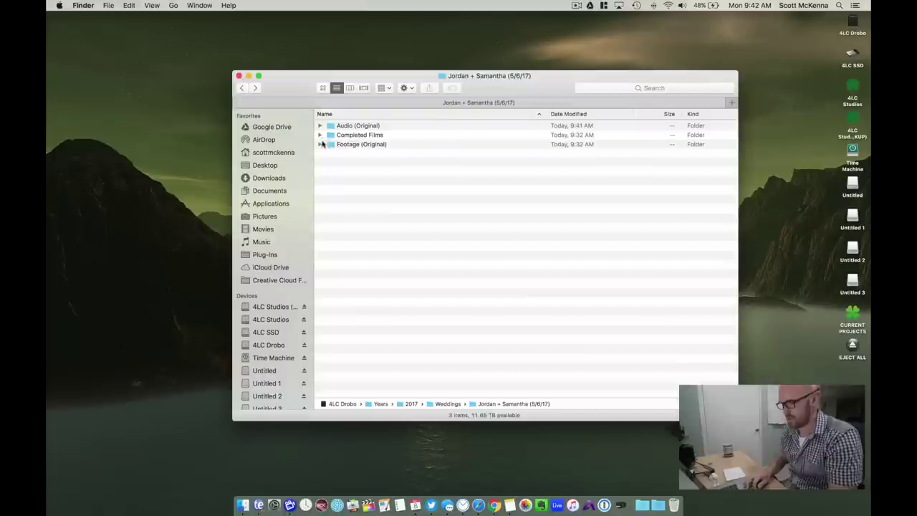
key(Down)
key(Down)
- Open Footage (Original), then browse the Untitled camera card's PRIVATE folder
key(super+Down)
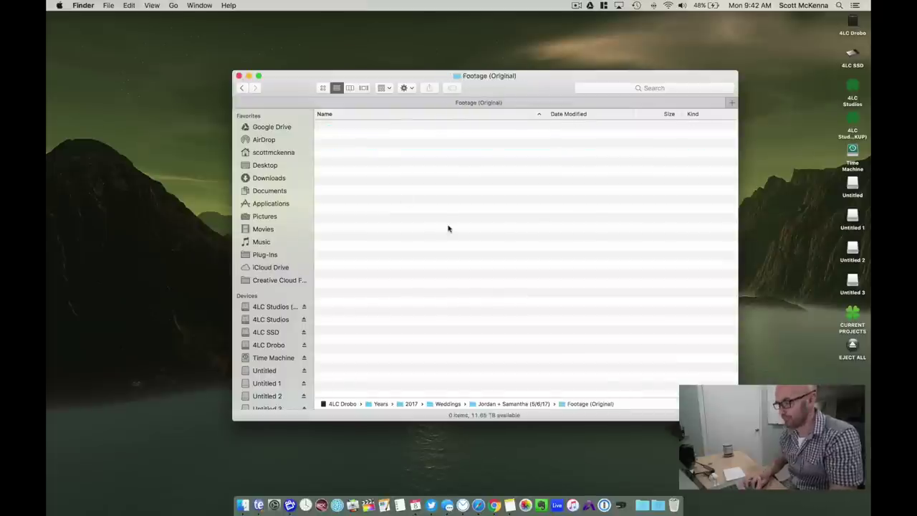
click(856, 184)
double_click(856, 184)
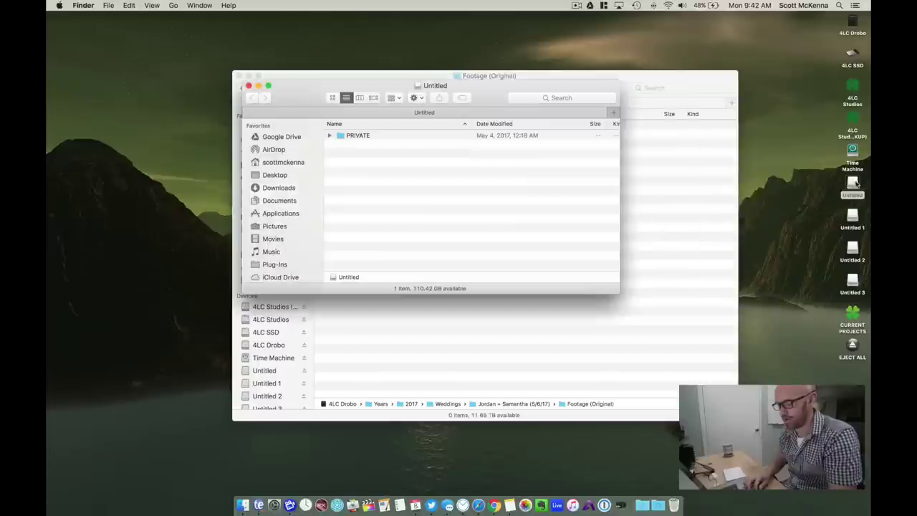
click(331, 137)
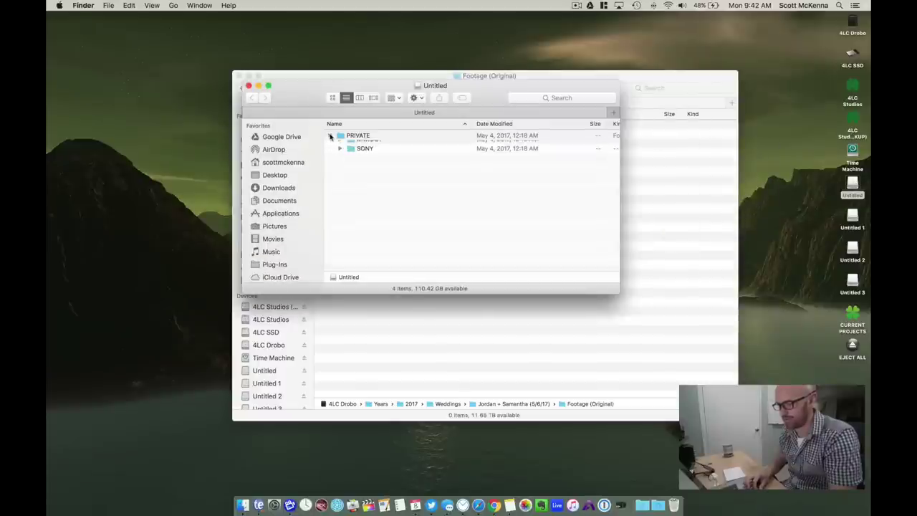
double_click(350, 163)
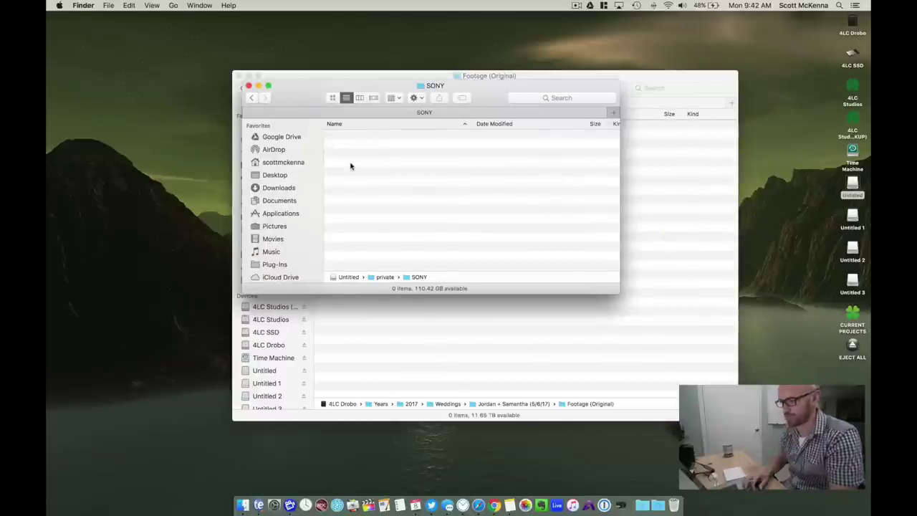
super+click(433, 86)
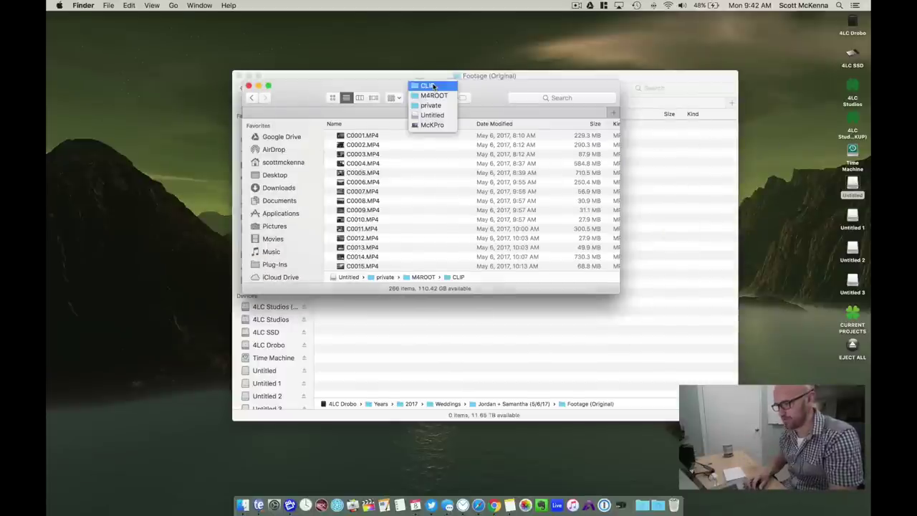
click(370, 88)
super+click(430, 88)
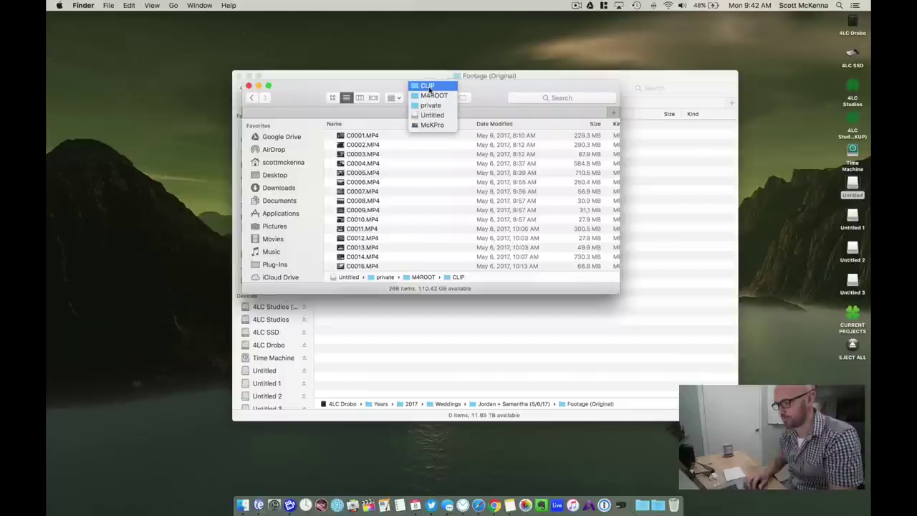
click(395, 91)
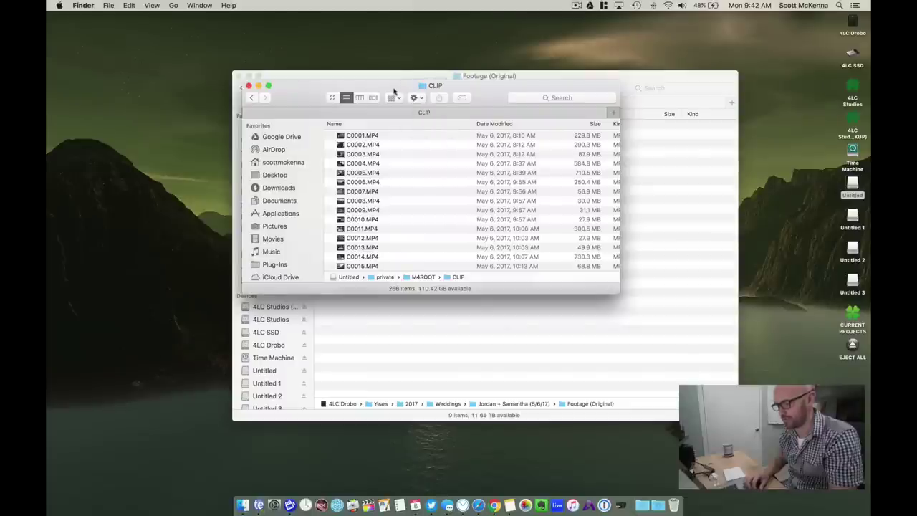
- Reach the card's M4ROOT > CLIP folder and enlarge the window to list the clips
click(391, 135)
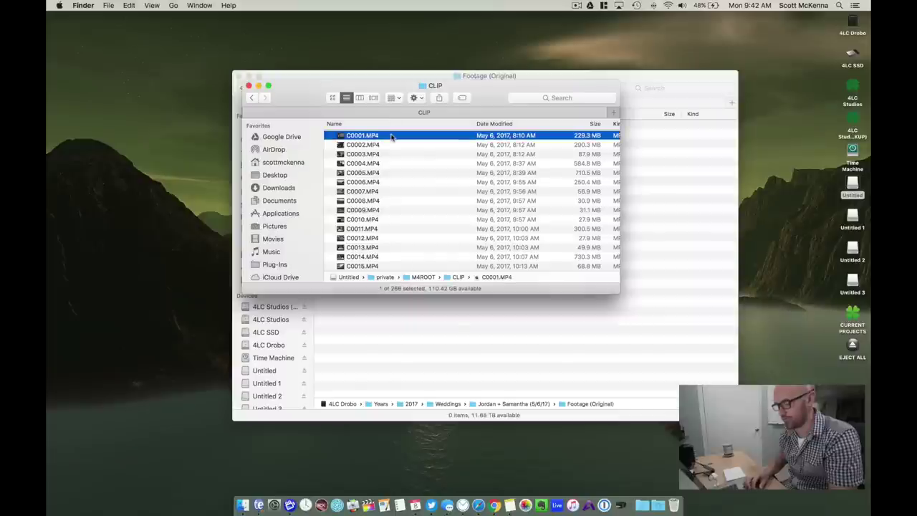
key(super+Up)
key(super+Up)
key(super+Up)
click(369, 153)
double_click(369, 154)
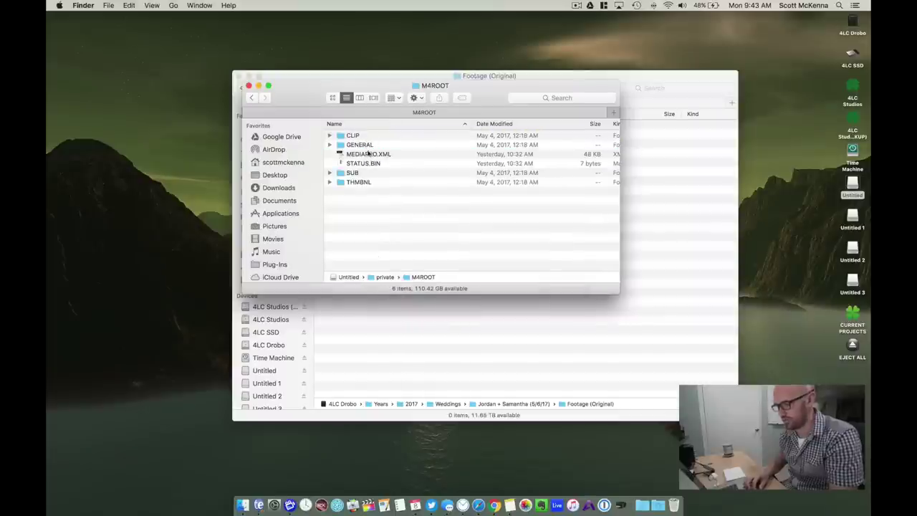
double_click(370, 137)
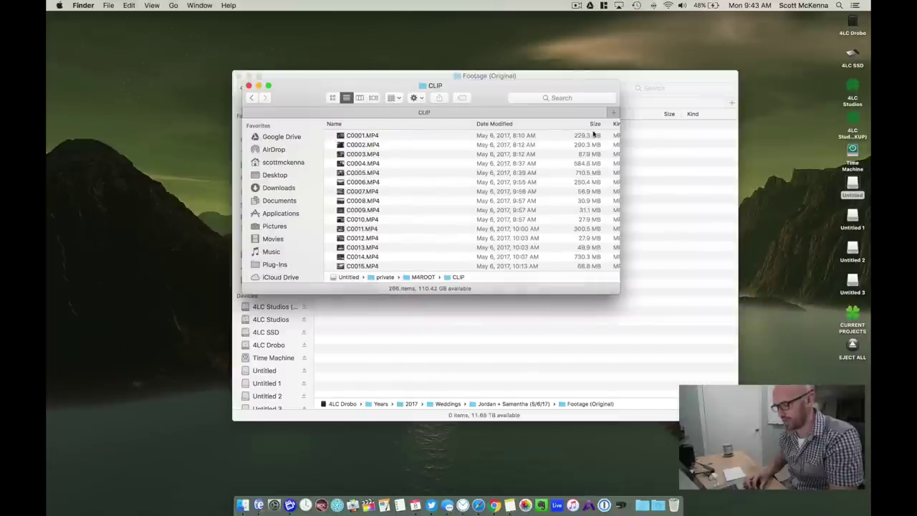
drag(618, 288, 660, 314)
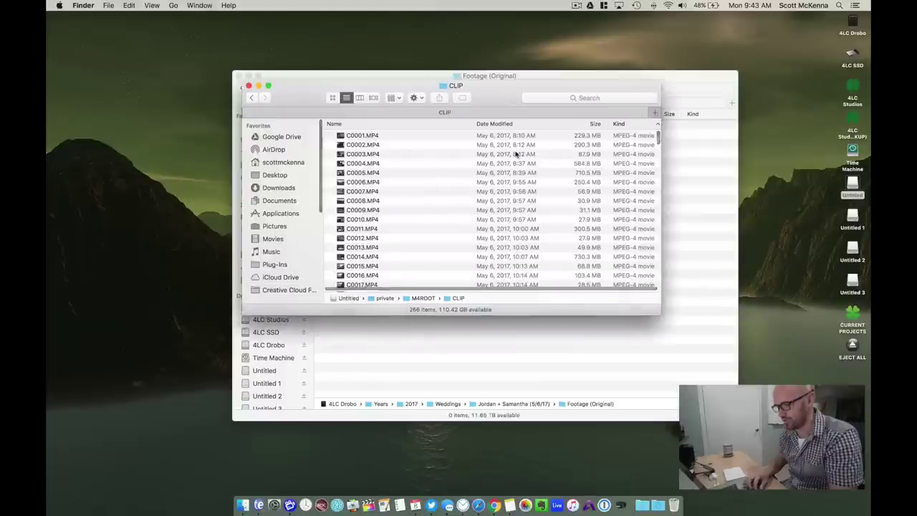
- Select and preview the first clip C0001.MP4, scrolling through the clip list
click(391, 135)
scroll(391, 136, down, 5)
scroll(392, 135, down, 10)
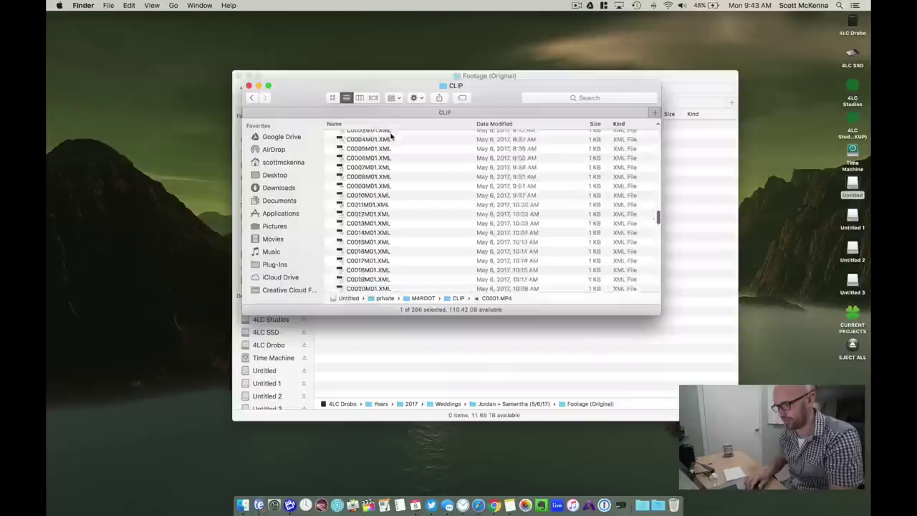
scroll(391, 135, down, 10)
scroll(391, 136, down, 10)
scroll(391, 135, up, 10)
scroll(391, 136, up, 10)
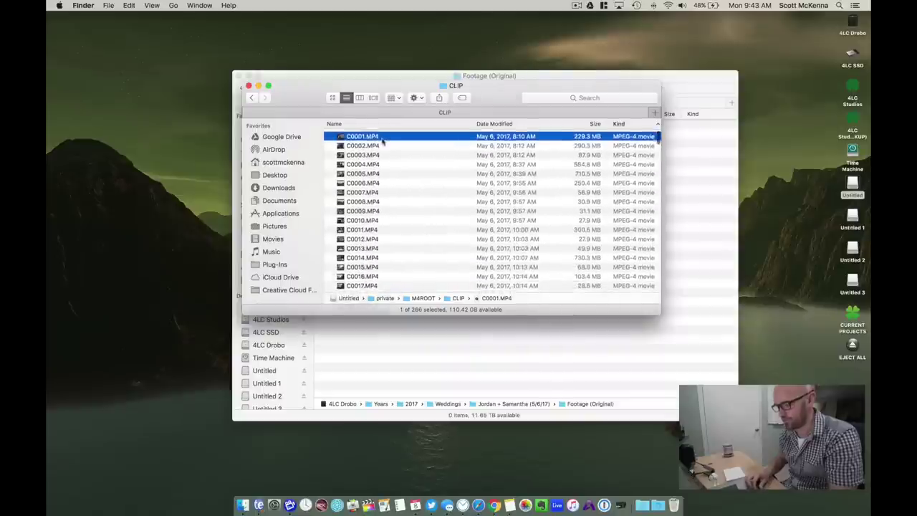
key(space)
key(space)
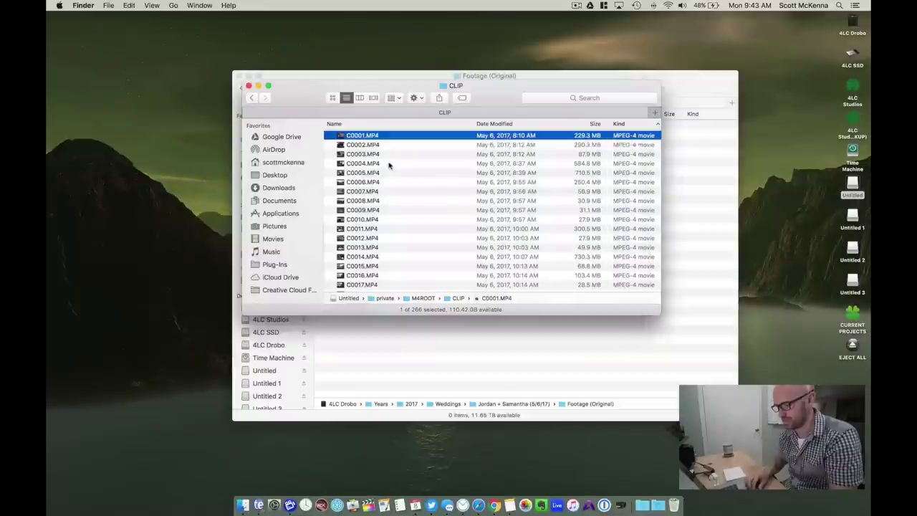
scroll(384, 146, down, 10)
scroll(384, 147, down, 5)
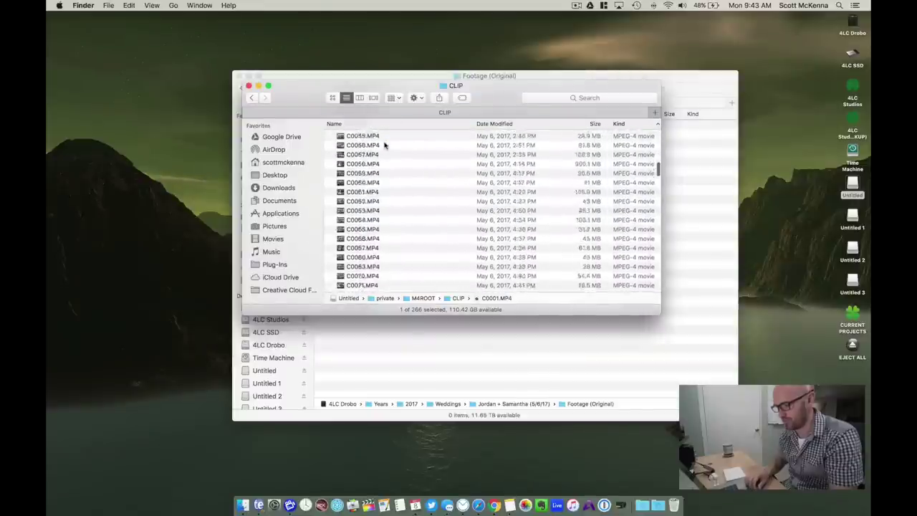
scroll(384, 147, down, 10)
scroll(385, 146, down, 5)
scroll(385, 146, down, 5)
scroll(385, 146, down, 5)
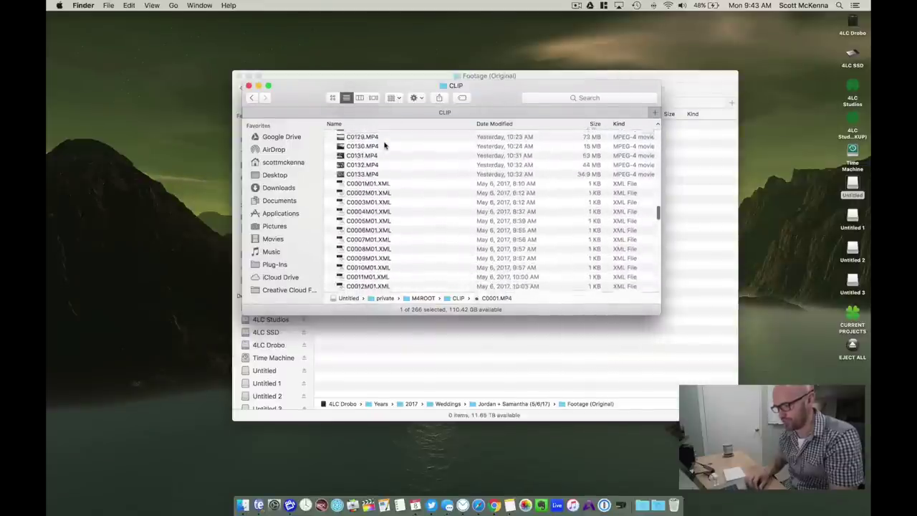
scroll(385, 146, up, 2)
- Extend the selection through C0133.MP4 and open, then dismiss, its context menu
shift+click(385, 223)
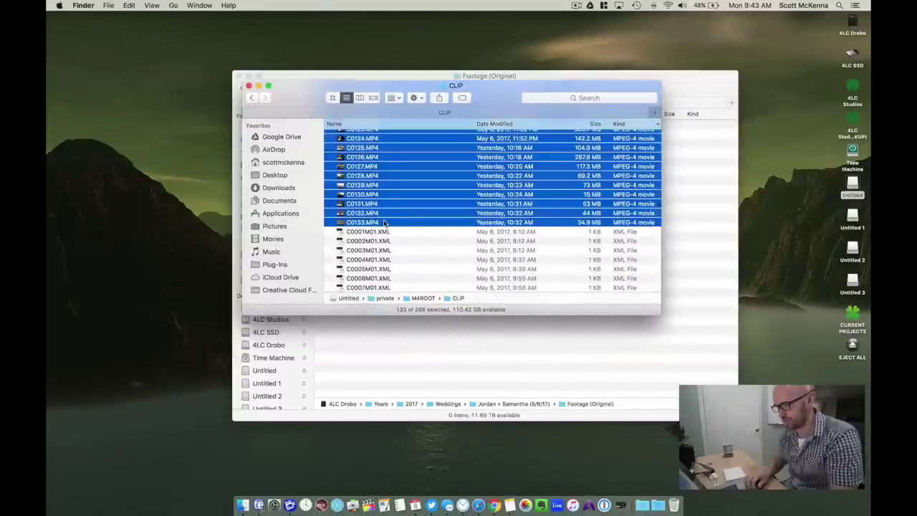
scroll(384, 222, up, 10)
scroll(385, 222, up, 10)
scroll(387, 200, up, 10)
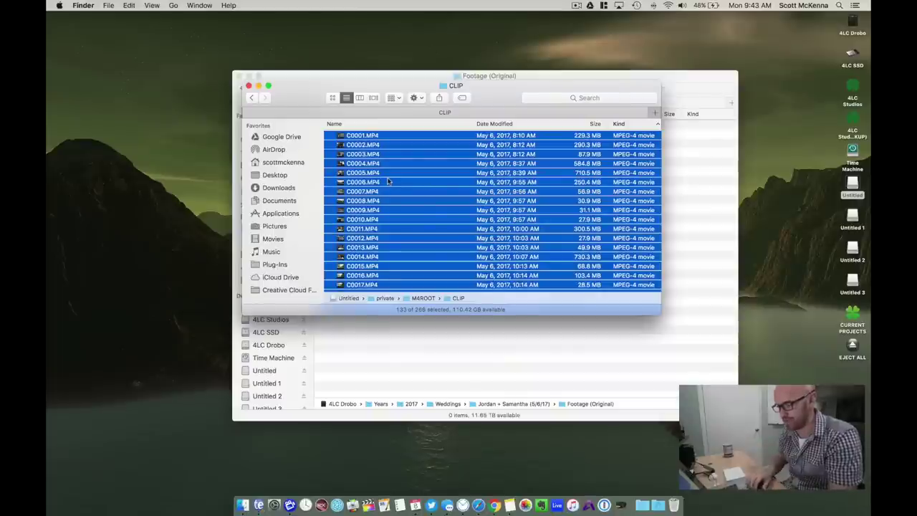
right_click(388, 180)
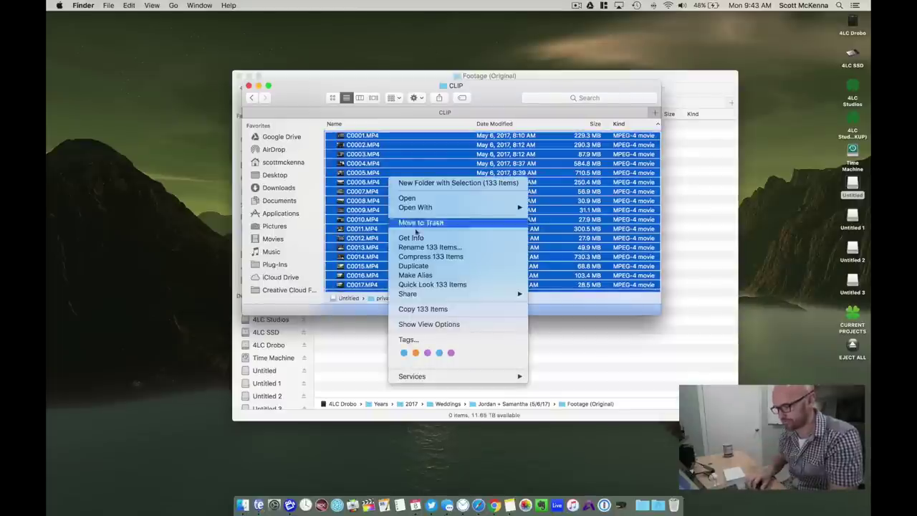
click(403, 169)
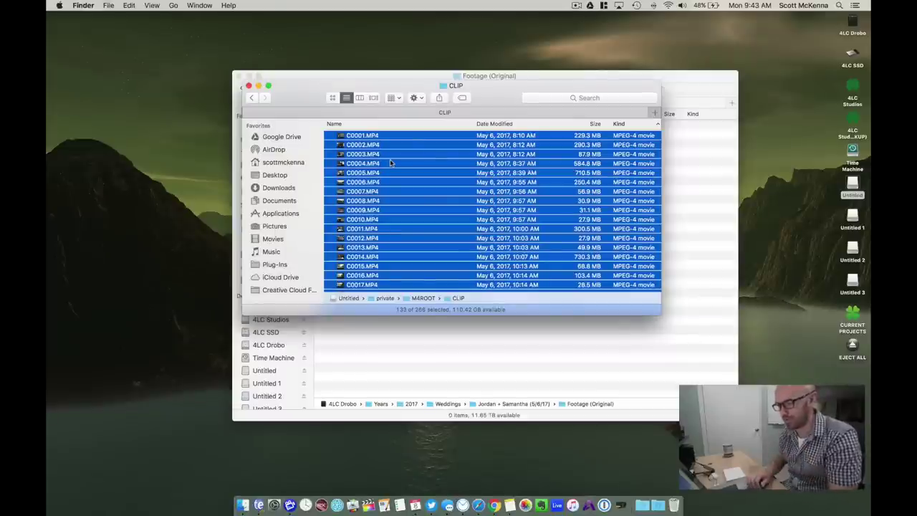
scroll(390, 162, down, 15)
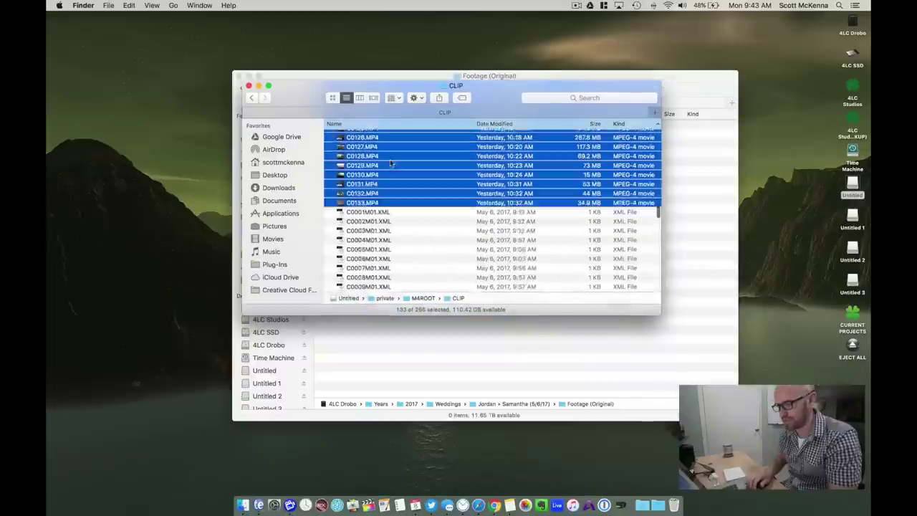
scroll(390, 163, up, 5)
scroll(390, 163, up, 15)
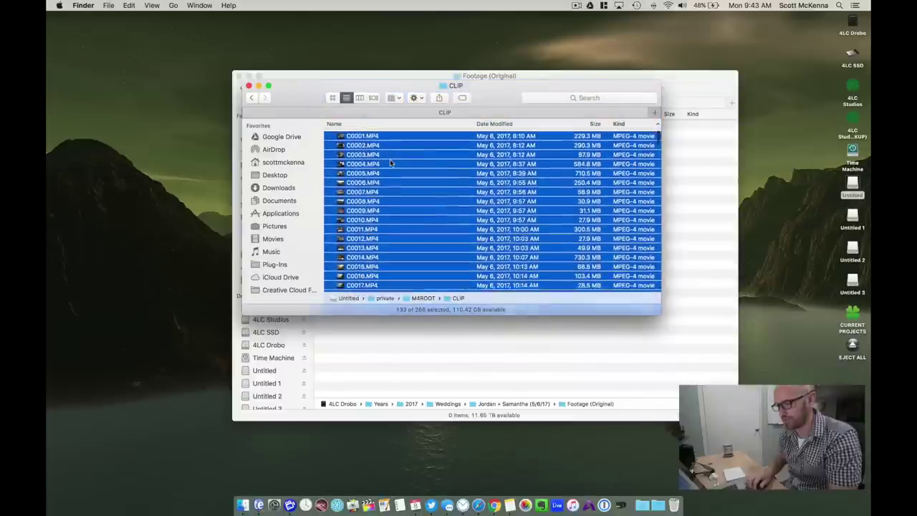
- Batch-rename the 133 selected clips with the RX100V_ prefix instead of a6500_
right_click(406, 191)
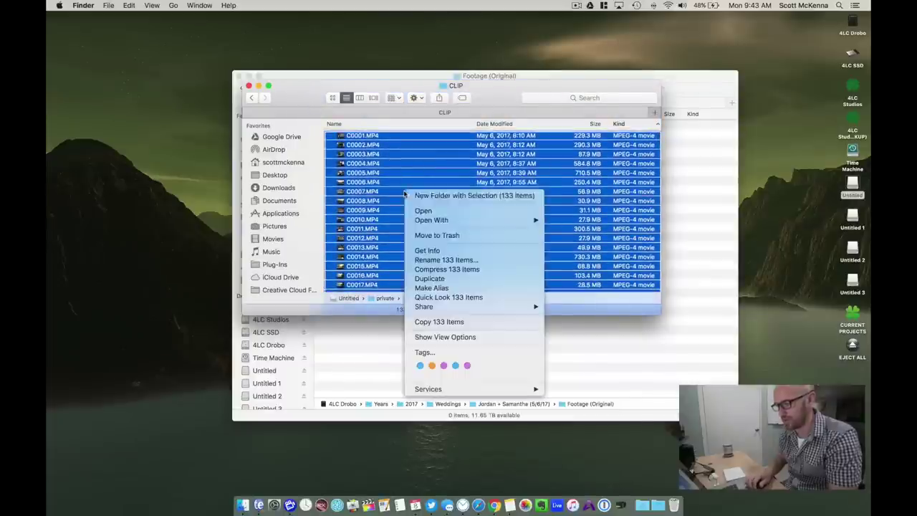
click(439, 260)
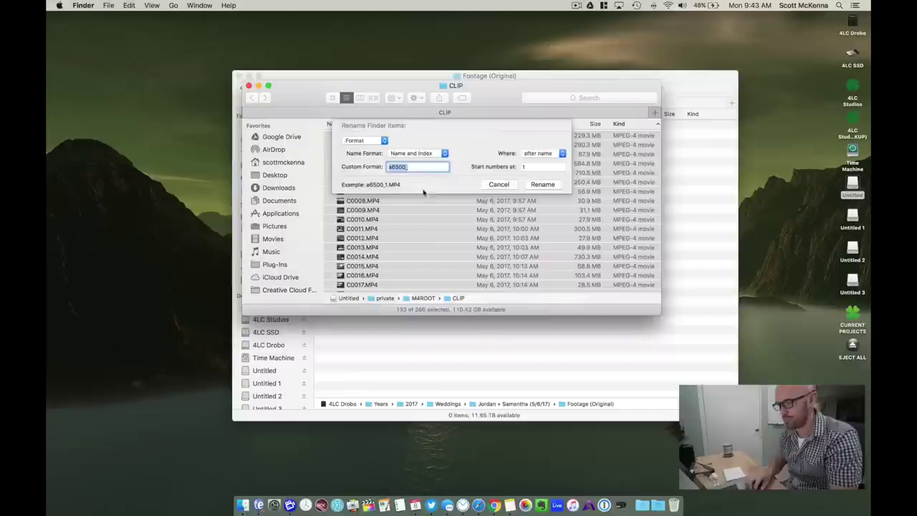
key(BackSpace)
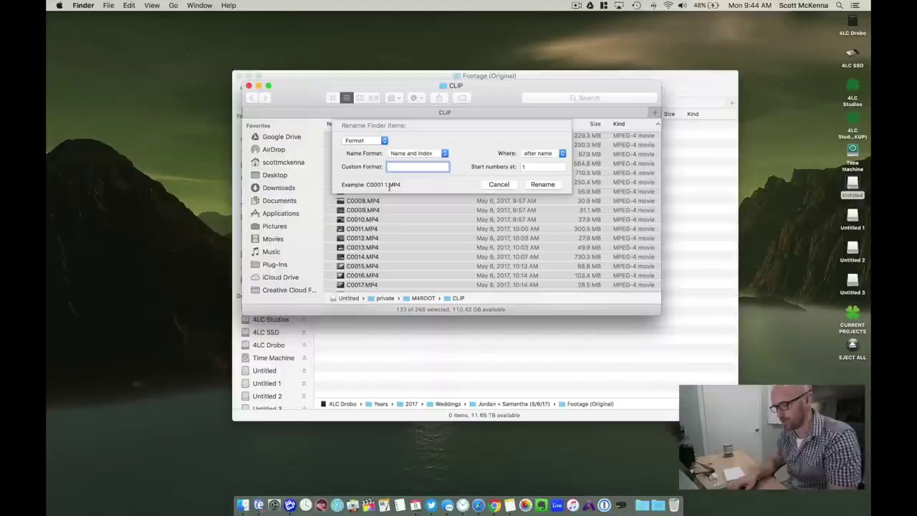
text(RX100V)
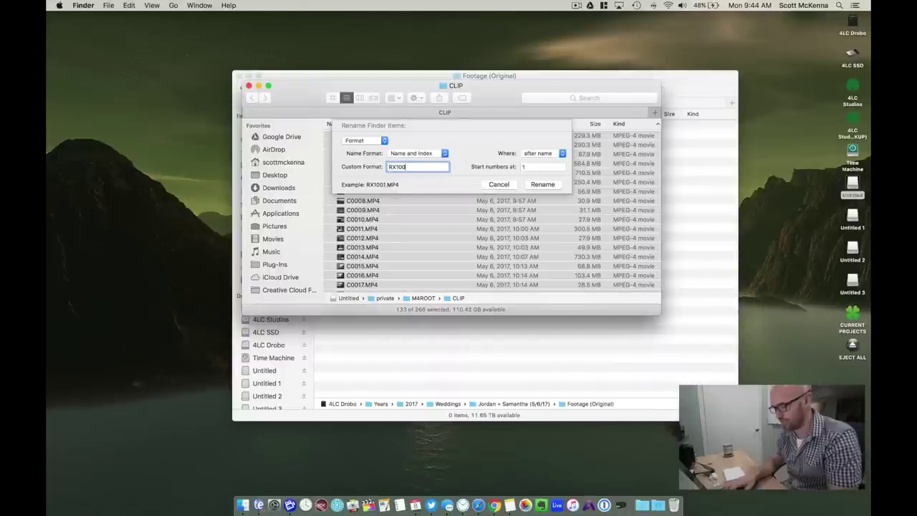
text(_)
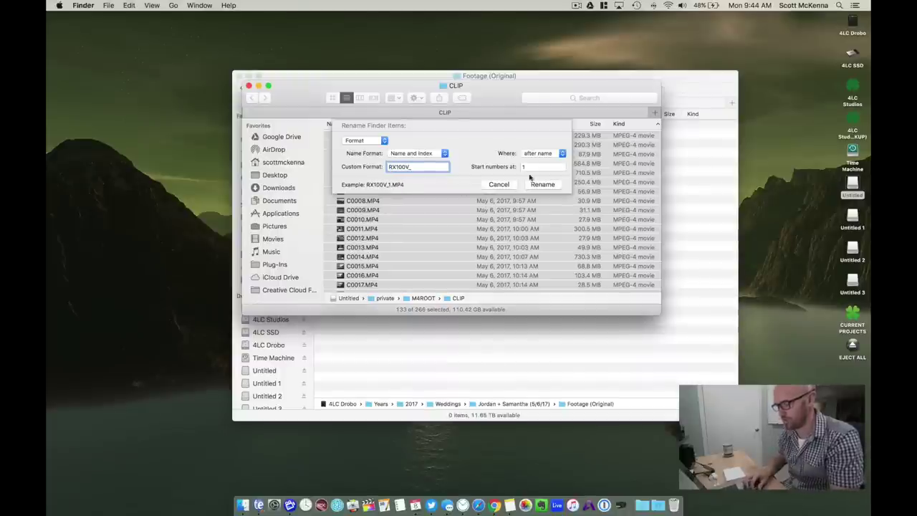
click(543, 185)
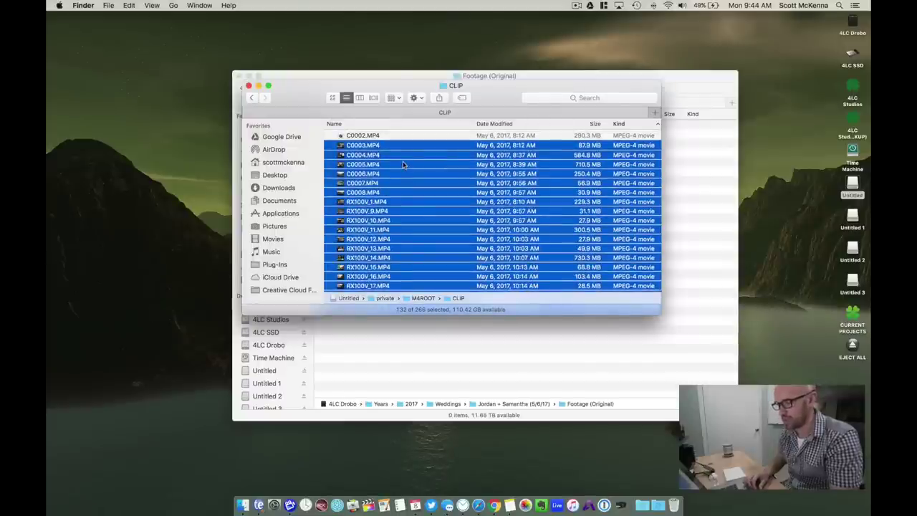
- Select RX100V_1 through RX100V_133 and paste them into Footage (Original)
click(400, 143)
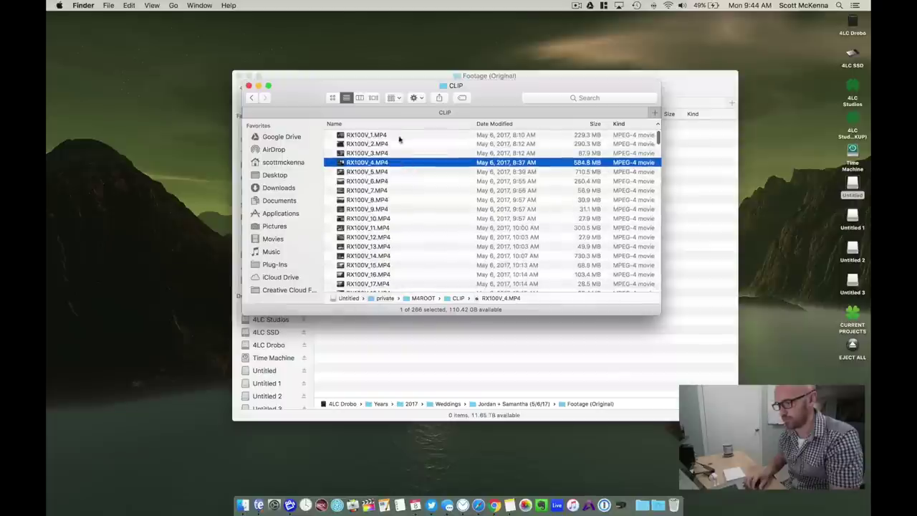
click(403, 137)
scroll(403, 138, down, 20)
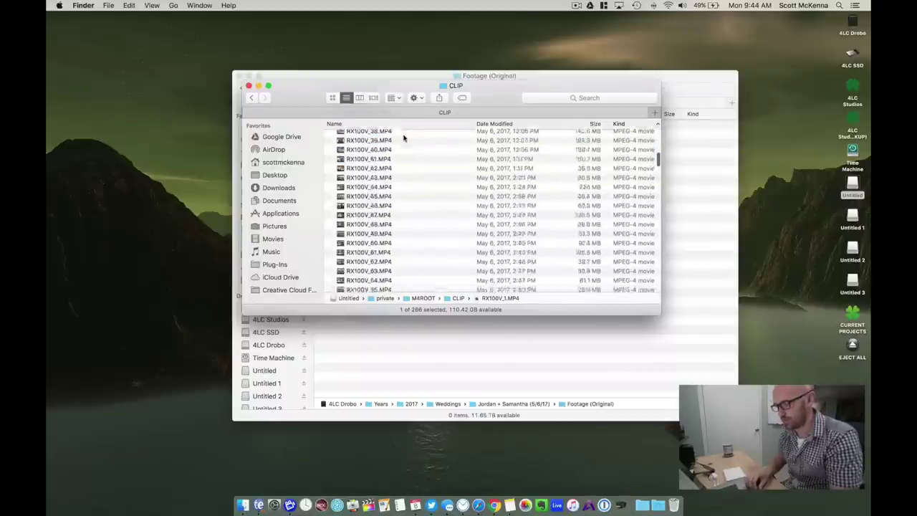
scroll(403, 158, down, 5)
scroll(404, 172, up, 3)
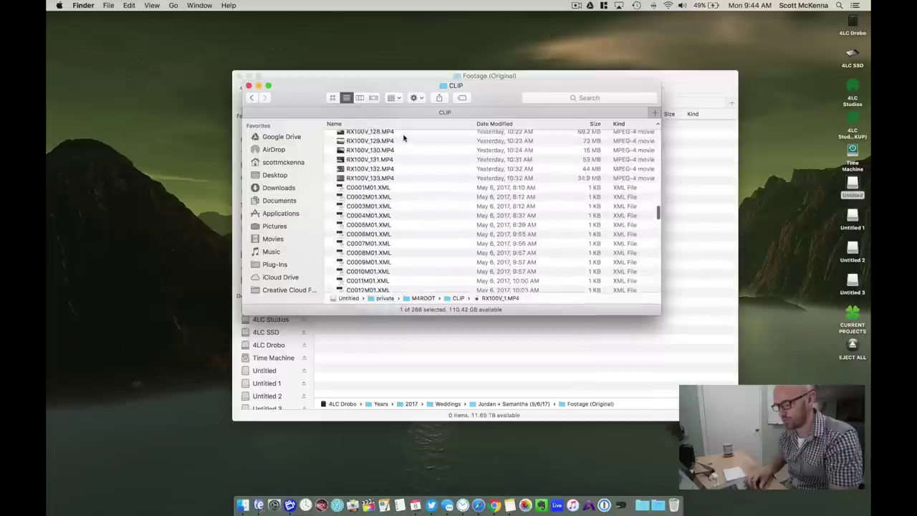
shift+click(403, 182)
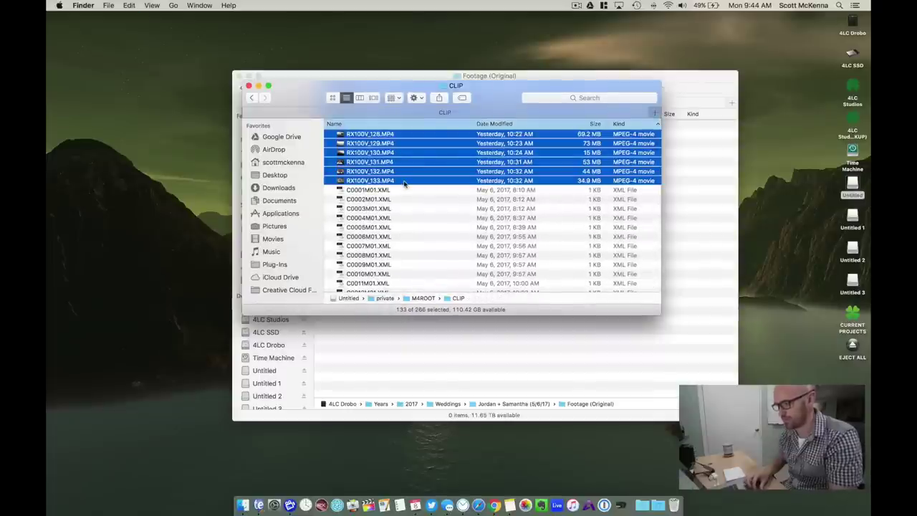
click(685, 194)
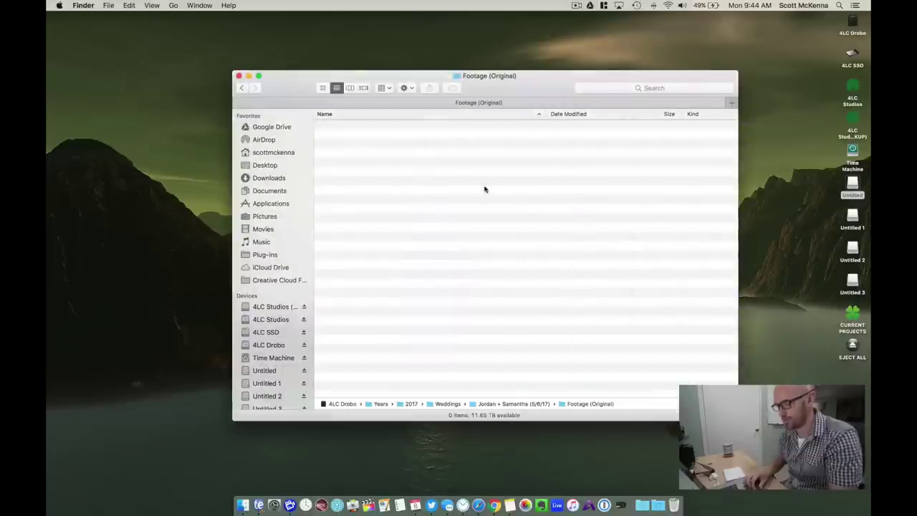
key(super+v)
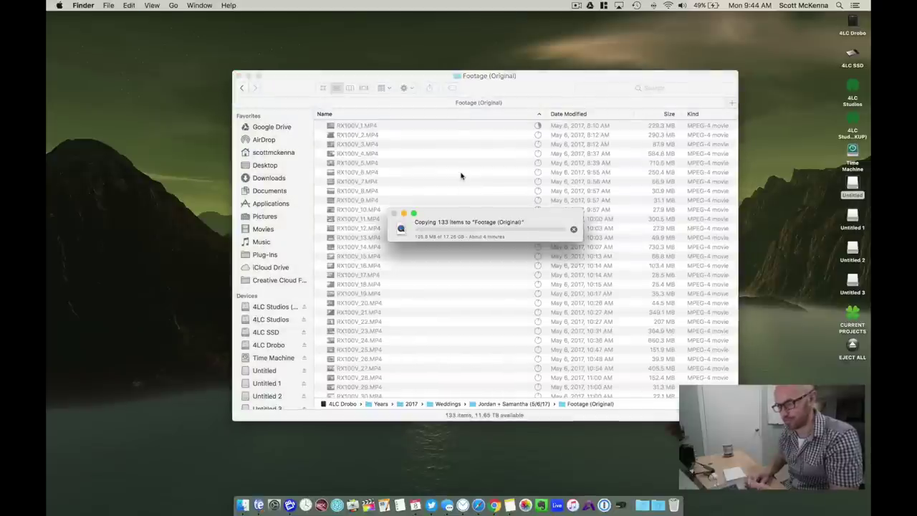
click(506, 181)
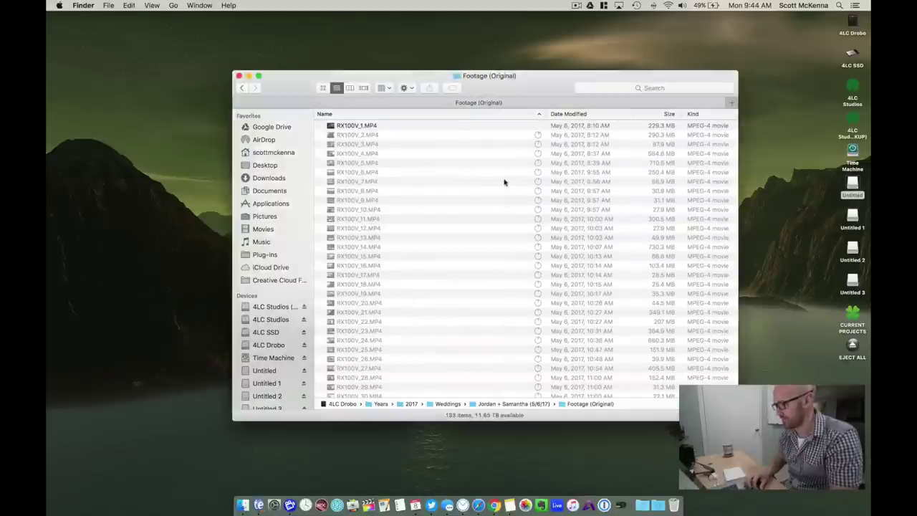
- Open Untitled 1 > PRIVATE > M4ROOT > CLIP and select clips C0001–C0099
double_click(852, 218)
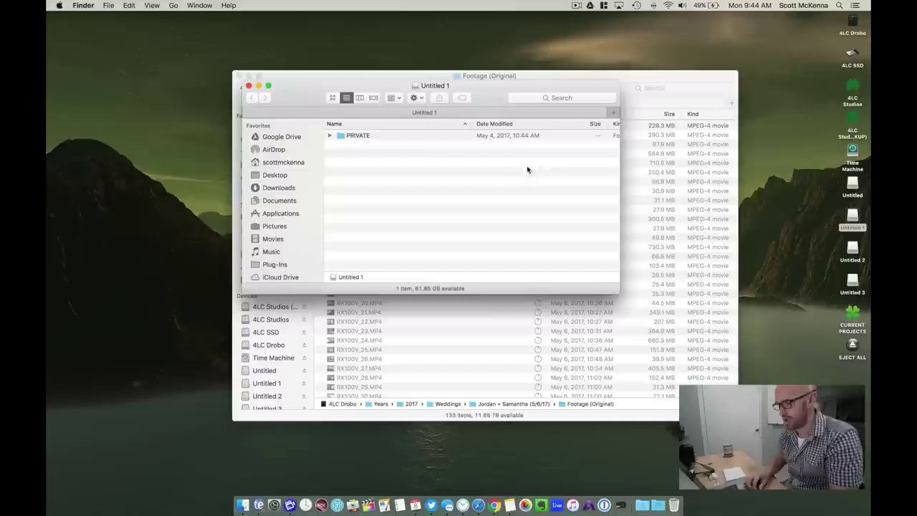
double_click(425, 137)
double_click(407, 145)
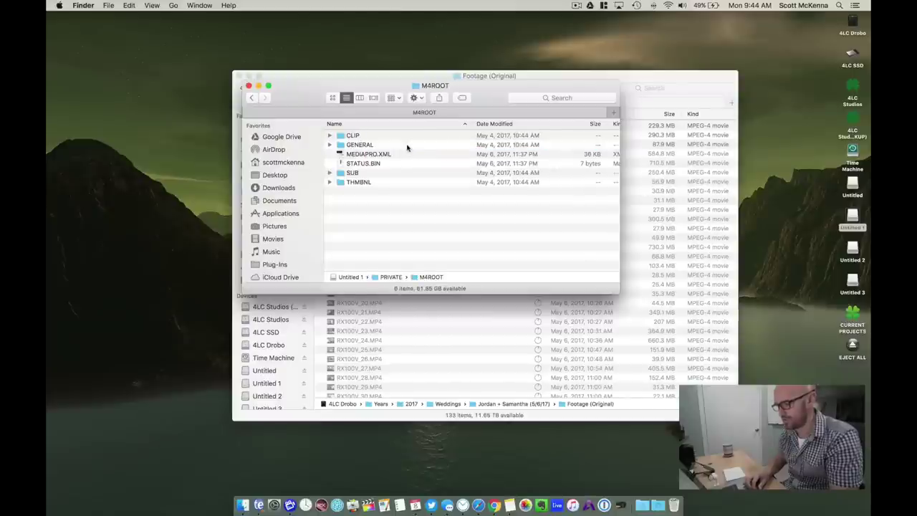
double_click(404, 137)
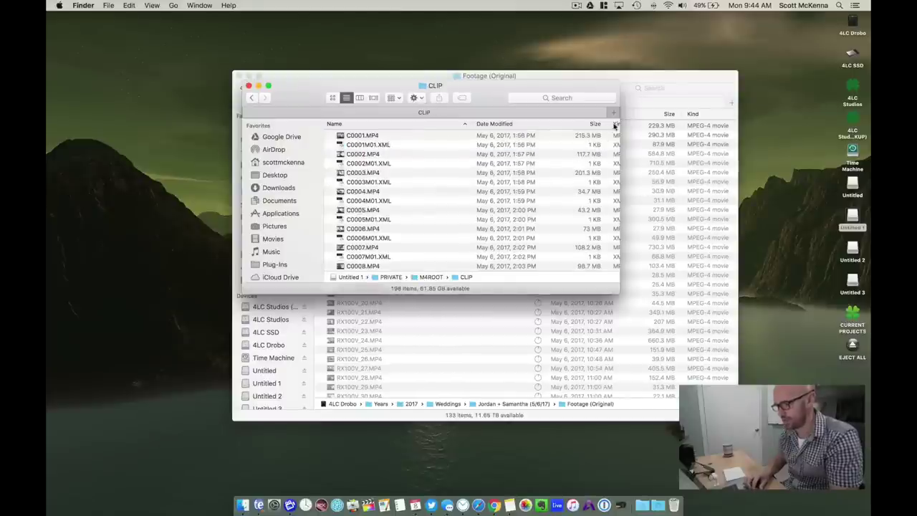
click(383, 138)
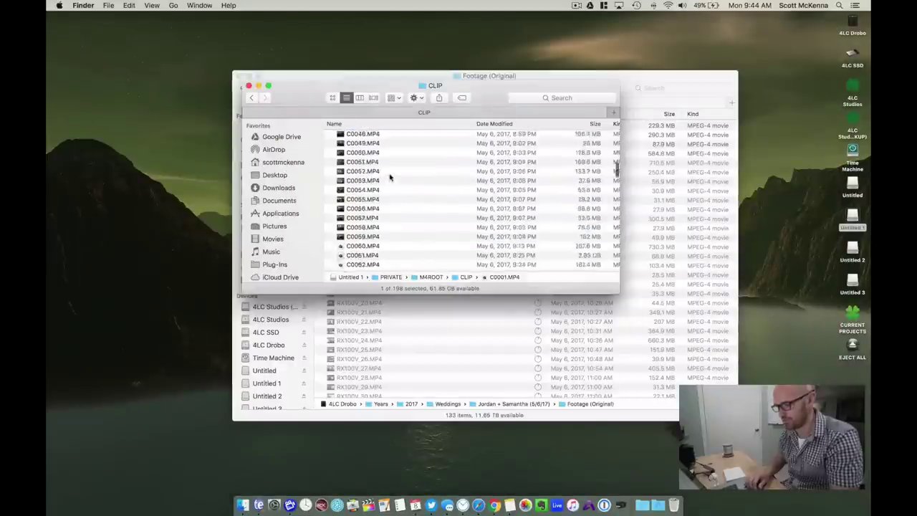
scroll(390, 177, down, 5)
scroll(389, 177, down, 5)
scroll(389, 177, down, 5)
scroll(388, 183, down, 5)
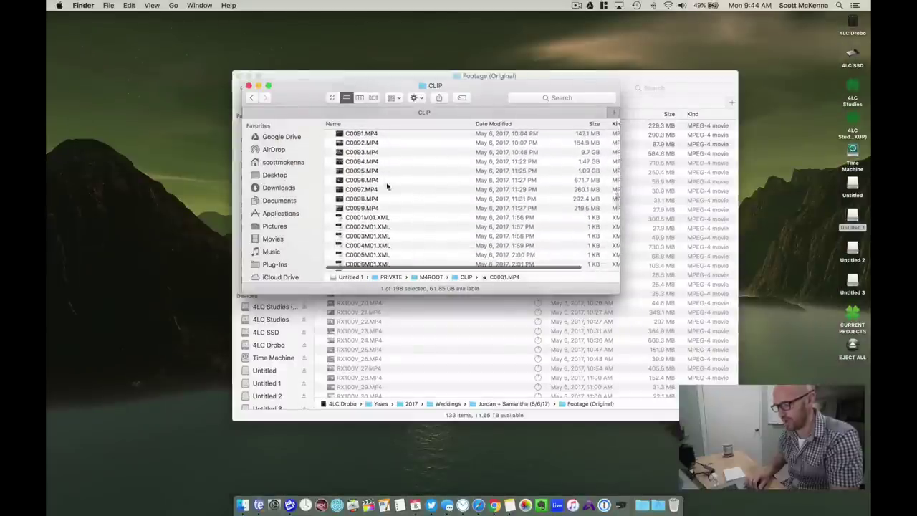
shift+click(384, 208)
scroll(383, 208, up, 15)
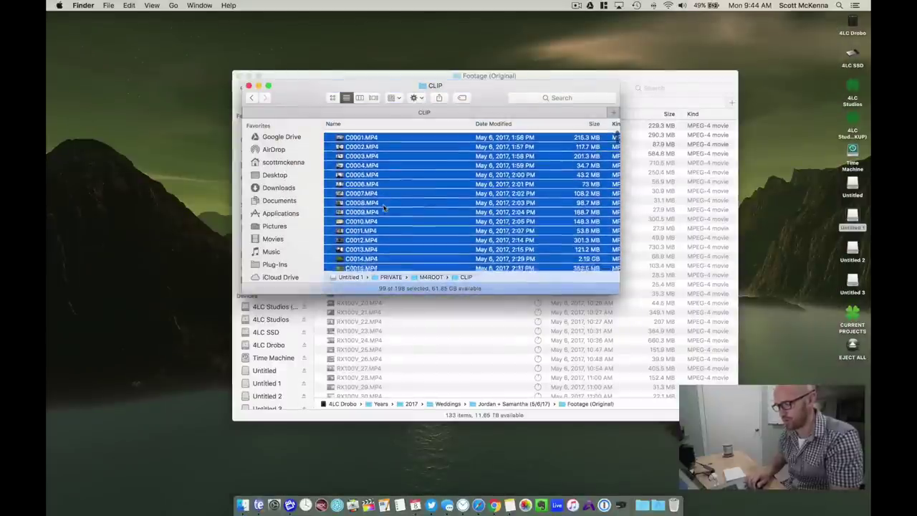
- Batch-rename the 99 selected clips with the a7s2_ prefix
right_click(398, 189)
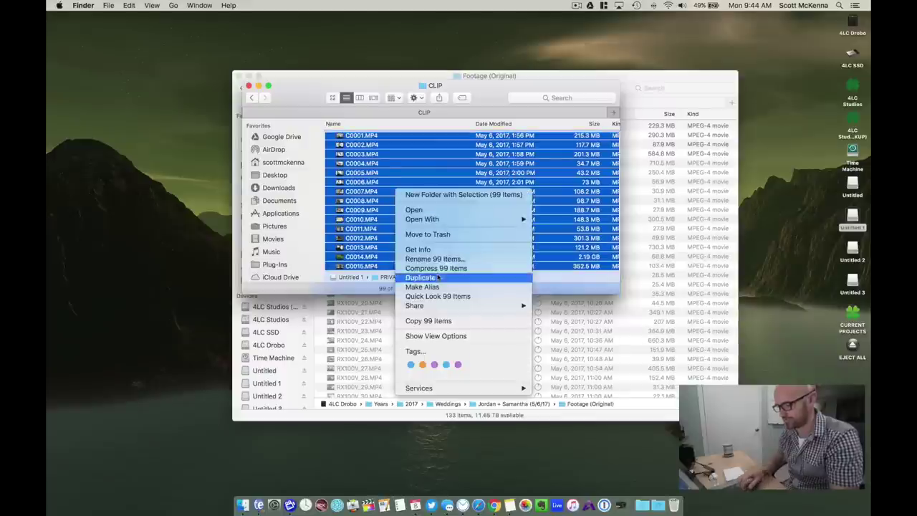
click(435, 259)
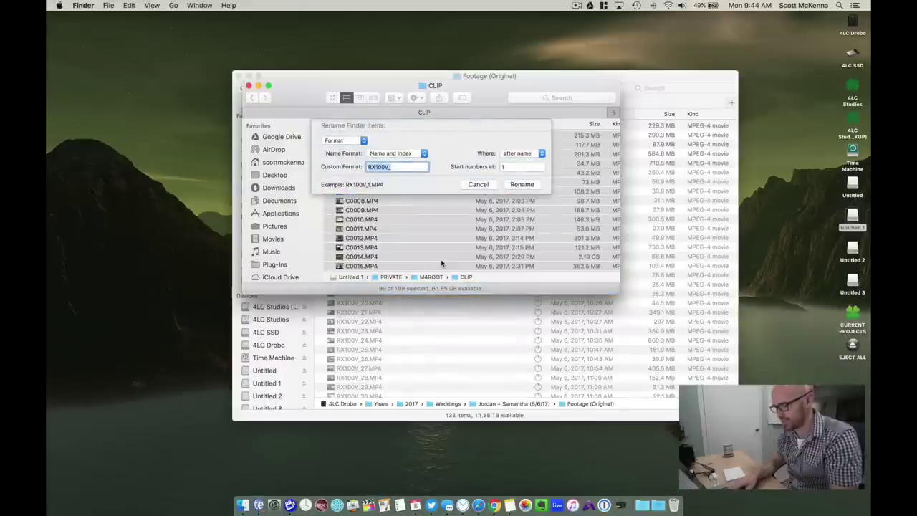
text(a7s2_)
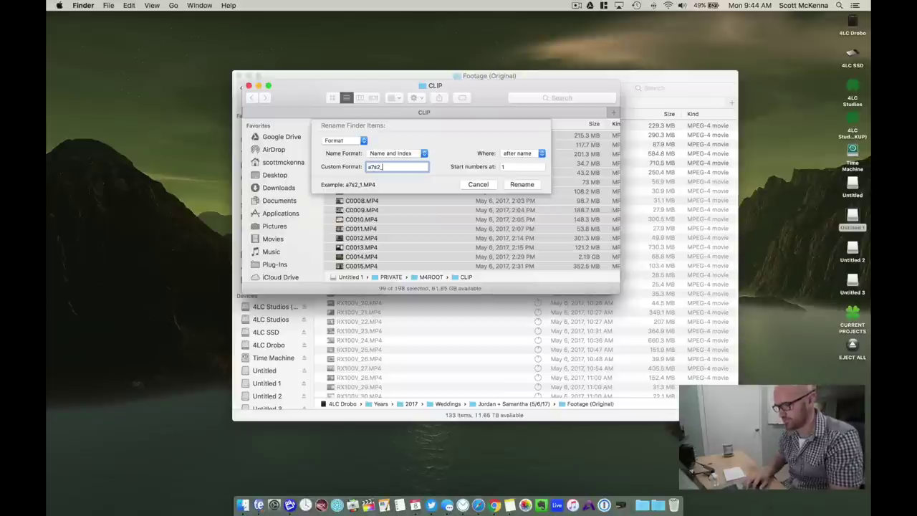
click(522, 184)
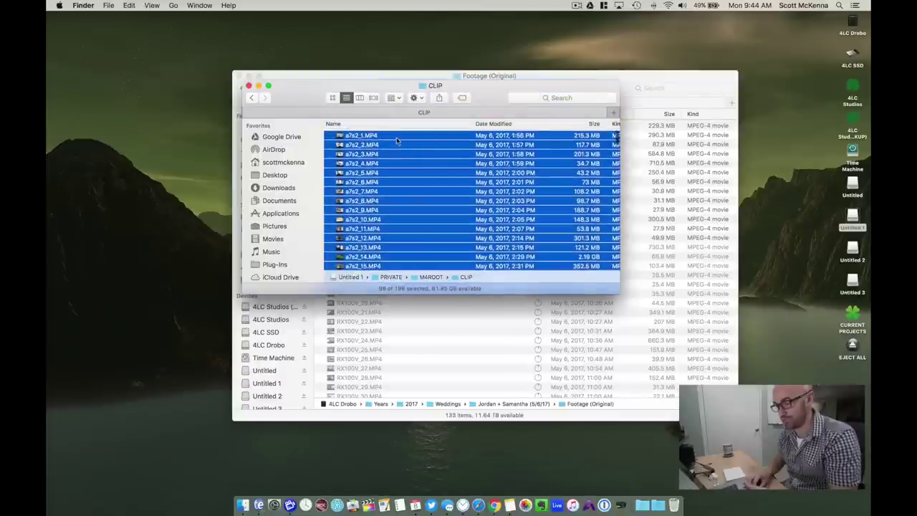
- Select a7s2_1 through a7s2_99 and bring Footage (Original) forward
click(398, 144)
scroll(394, 137, down, 5)
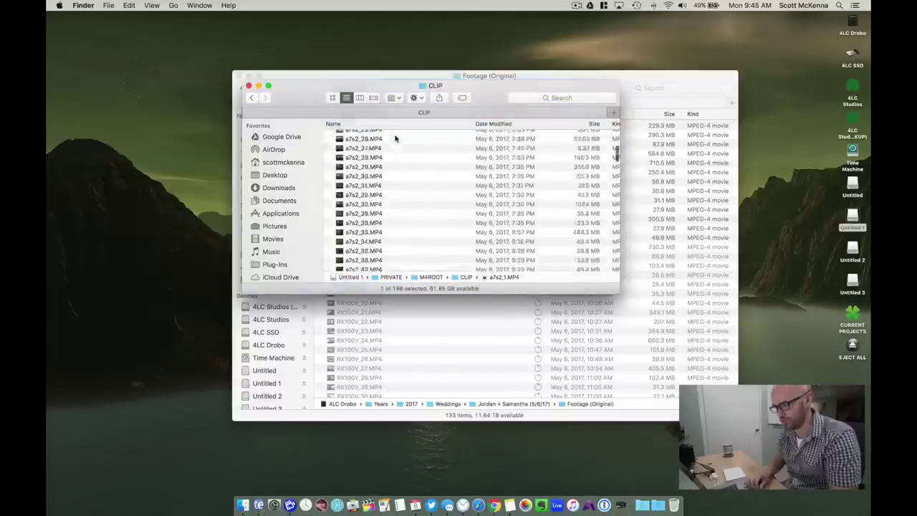
scroll(395, 138, down, 5)
scroll(395, 138, down, 5)
scroll(394, 138, down, 5)
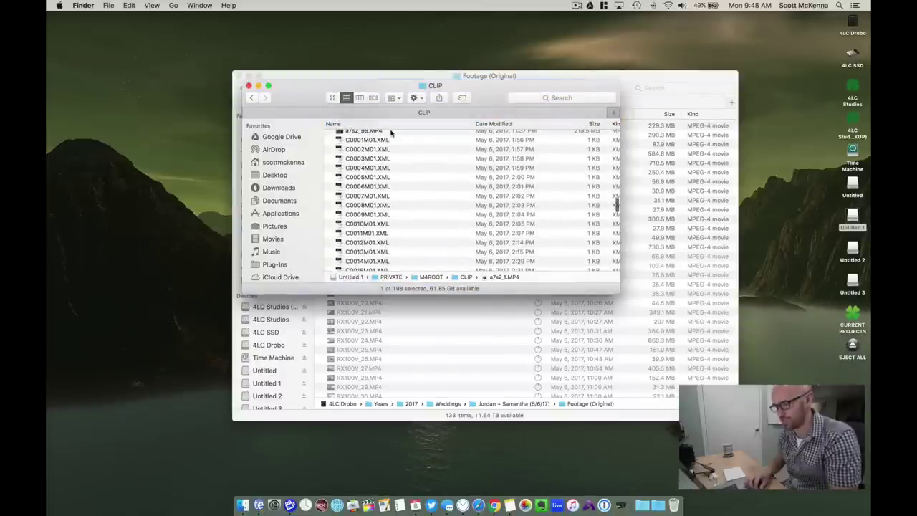
scroll(393, 143, up, 1)
scroll(392, 154, up, 1)
shift+click(390, 163)
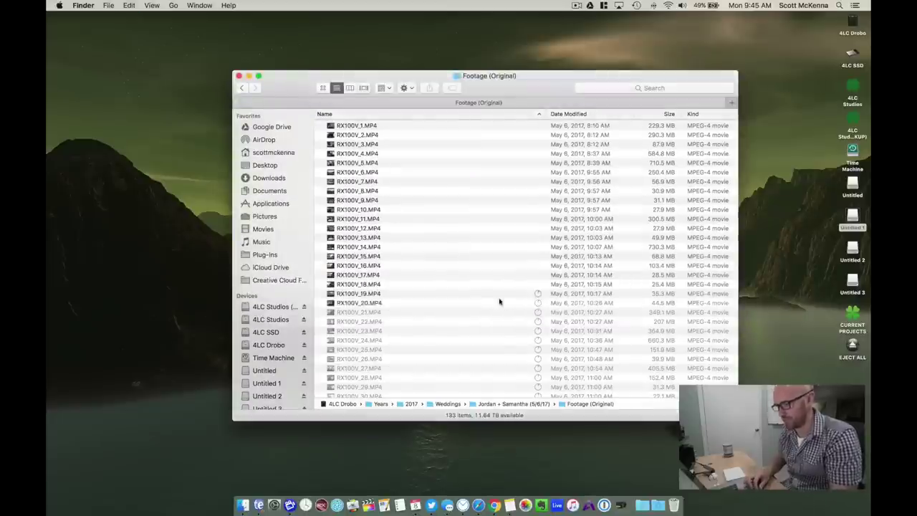
click(500, 301)
- Open the CLIP folder on the Untitled 2 card and preview clip C0001.MP4
key(super+grave)
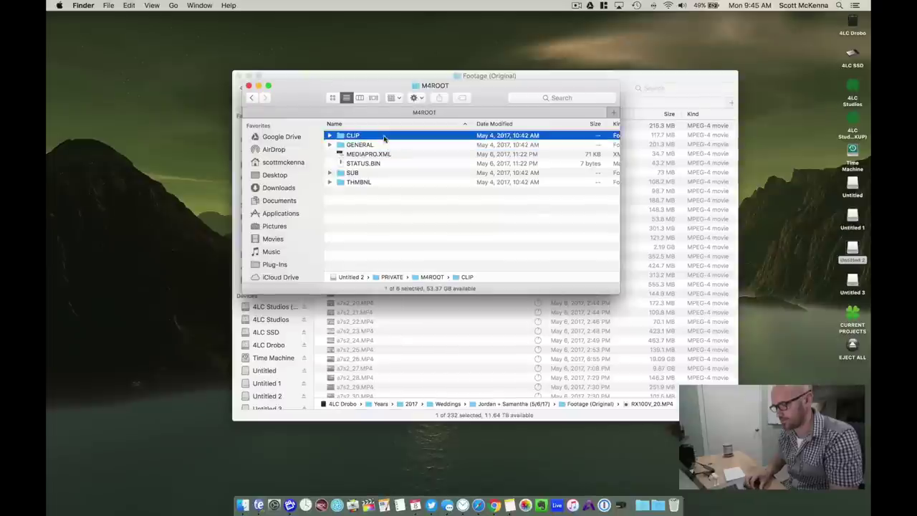
double_click(380, 136)
click(419, 136)
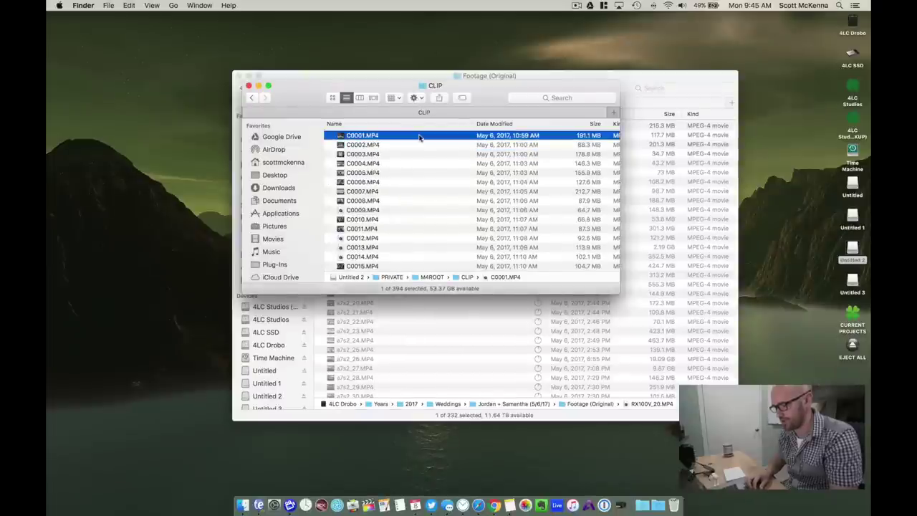
key(space)
key(space)
scroll(387, 143, down, 10)
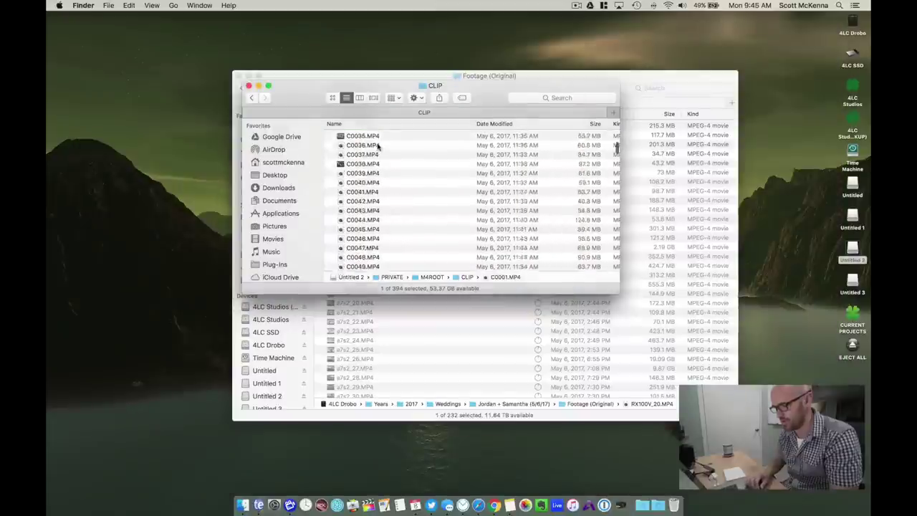
scroll(380, 145, down, 10)
scroll(378, 147, down, 10)
scroll(377, 146, down, 5)
scroll(377, 146, down, 5)
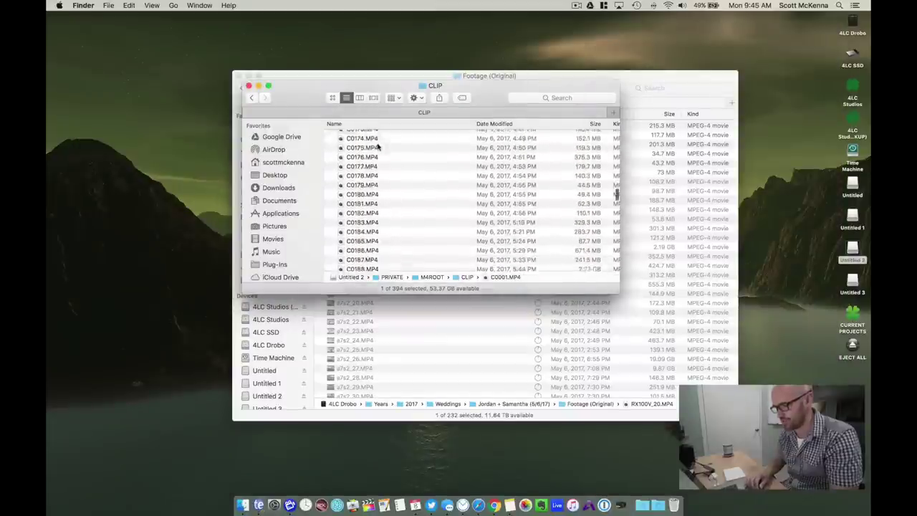
scroll(377, 146, down, 5)
scroll(378, 146, down, 5)
- Batch-rename clips C0001–C0197 to a7s1_ numbered names
shift+click(387, 212)
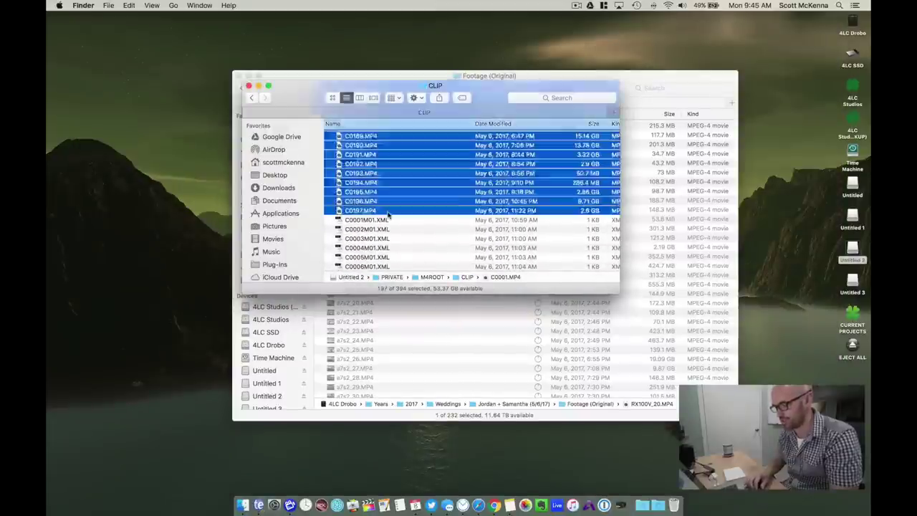
right_click(387, 213)
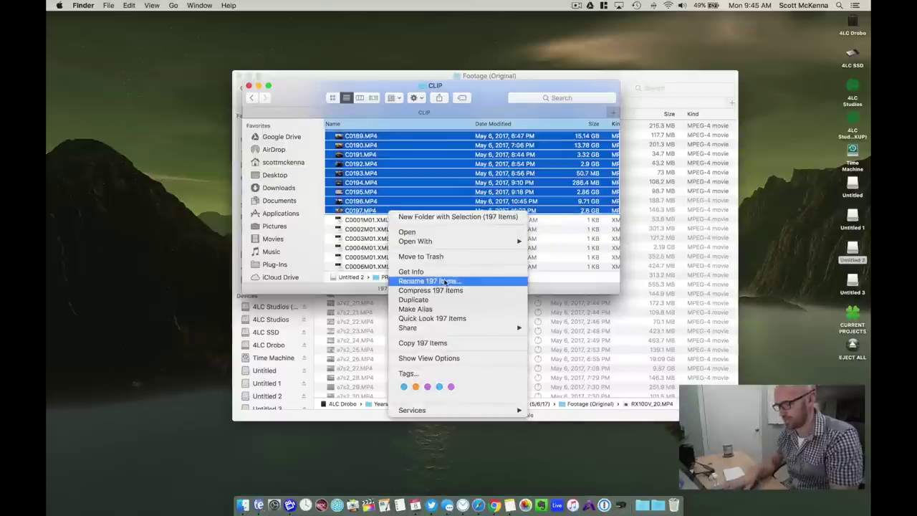
click(444, 279)
text(a7s1_)
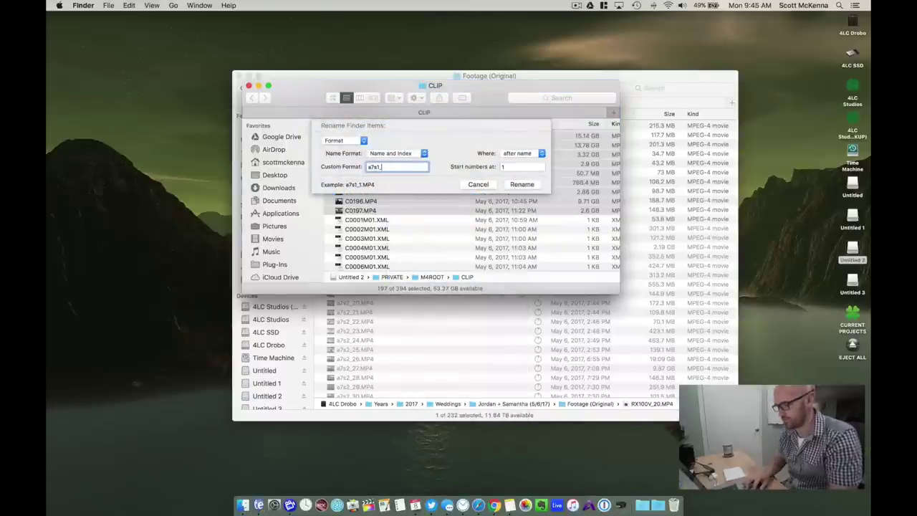
click(523, 184)
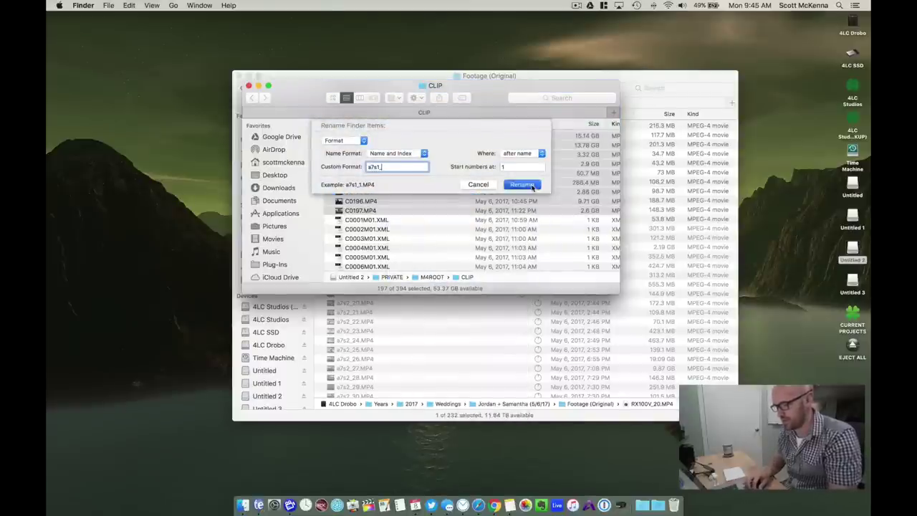
- Copy all 197 a7s1 clips into the Footage (Original) folder
click(403, 221)
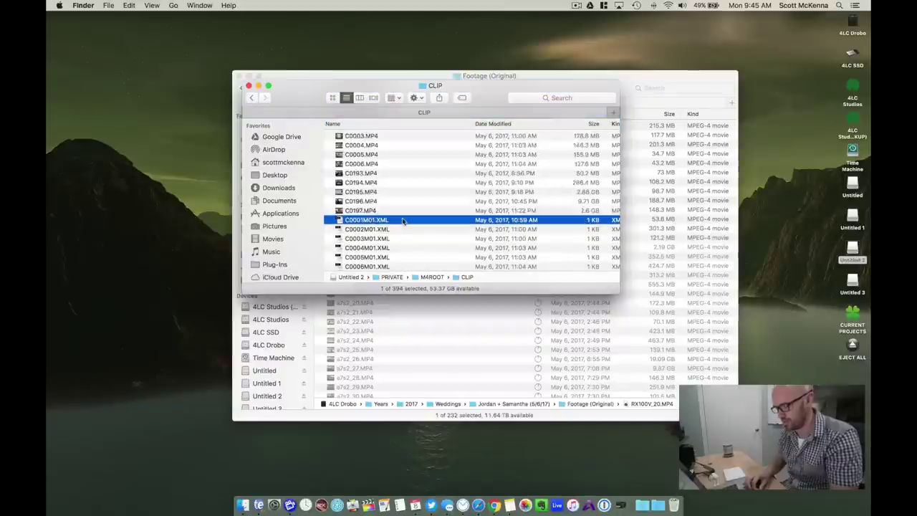
click(399, 211)
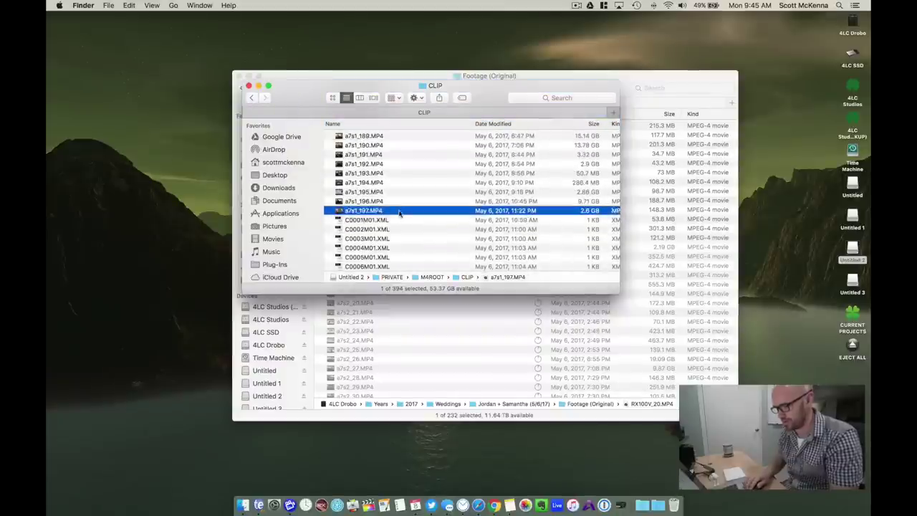
scroll(399, 212, up, 15)
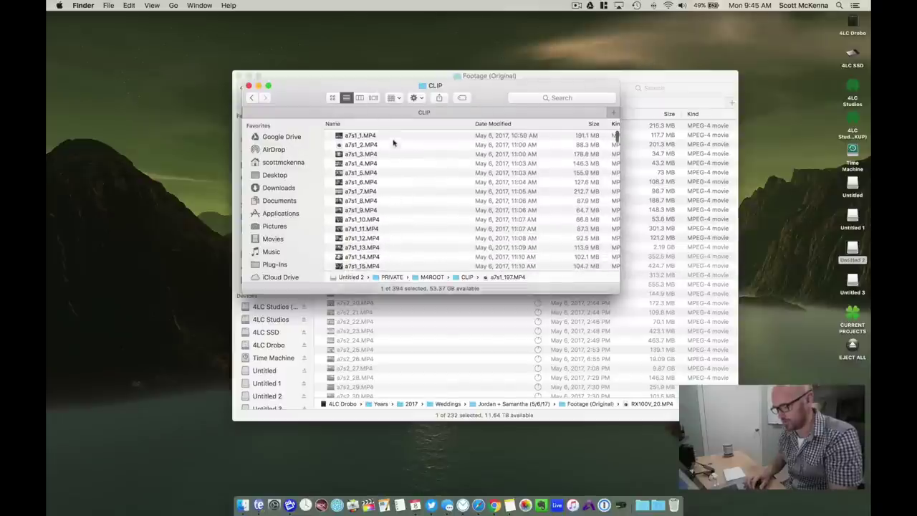
shift+click(396, 136)
key(super+c)
click(531, 371)
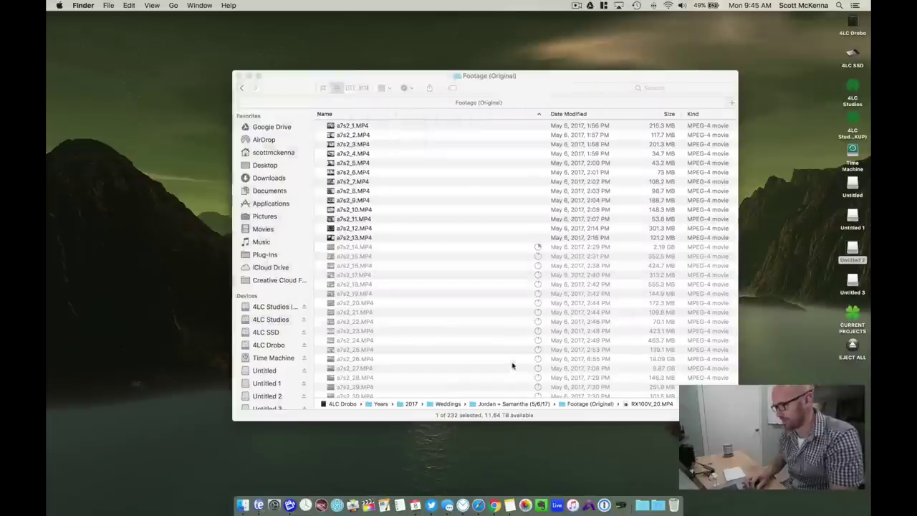
click(482, 332)
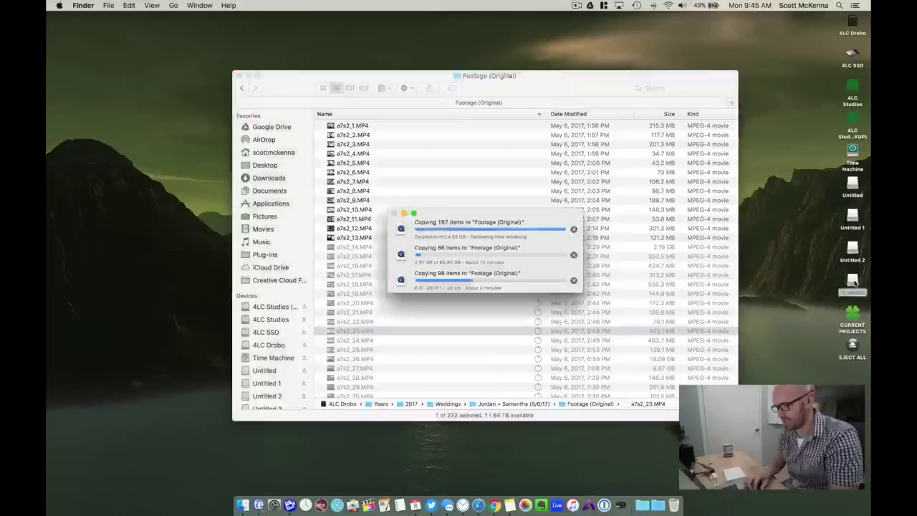
double_click(852, 281)
- Open Untitled 3's PRIVATE > M4ROOT > CLIP folder and preview C0001.MP4
click(368, 136)
double_click(368, 136)
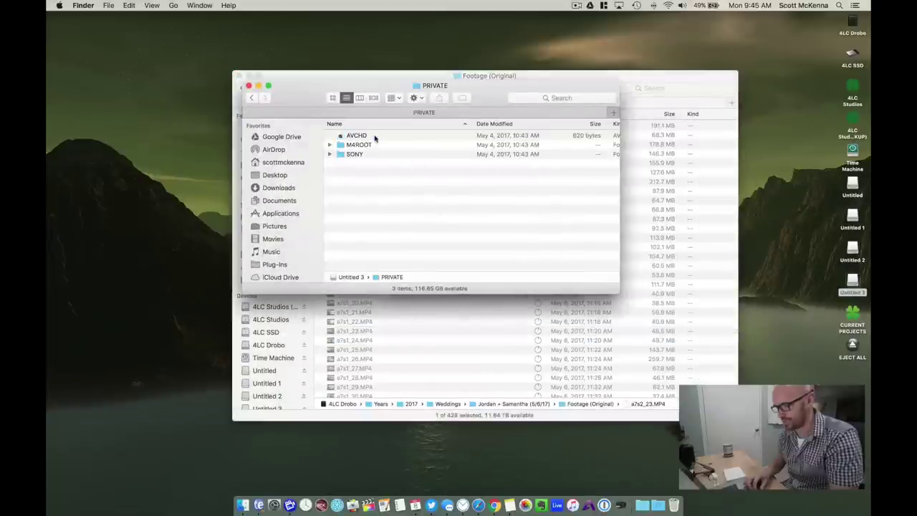
double_click(374, 146)
double_click(377, 135)
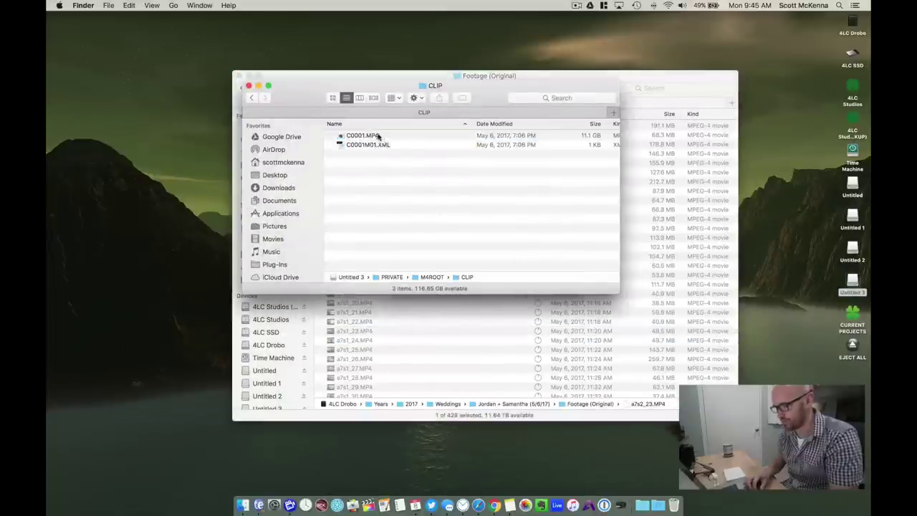
click(386, 137)
key(space)
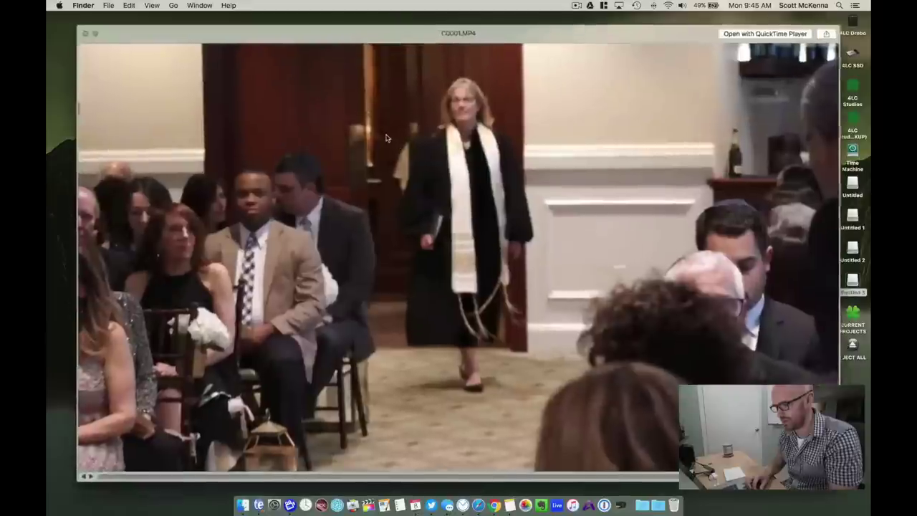
key(space)
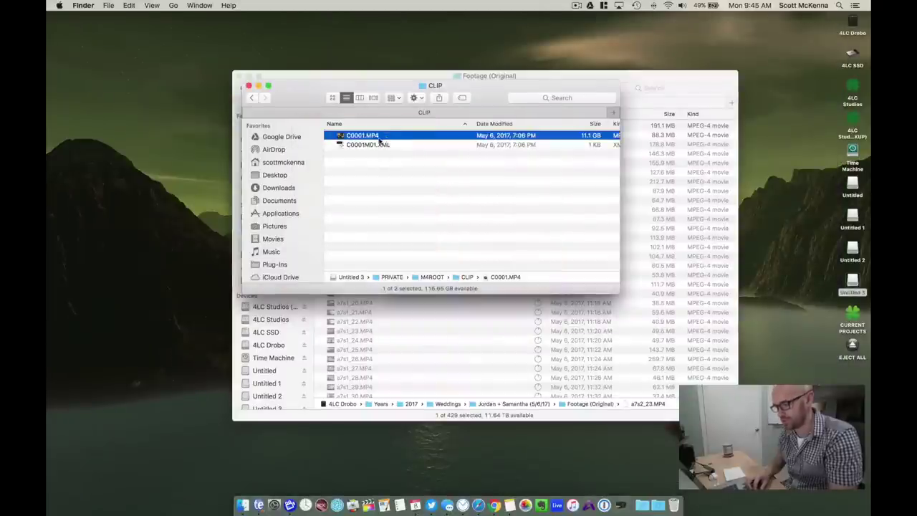
- Rename C0001.MP4 to a6500_1.MP4 and close the card's window
key(Return)
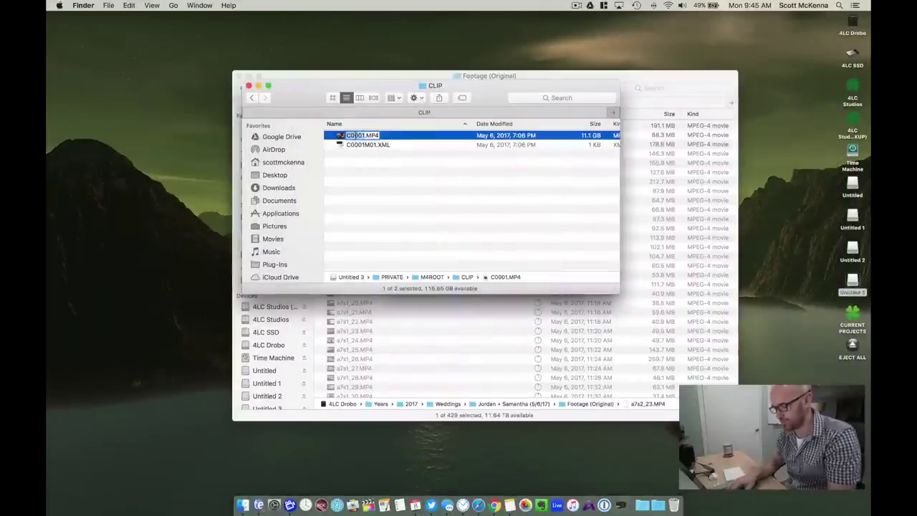
text(a6500_)
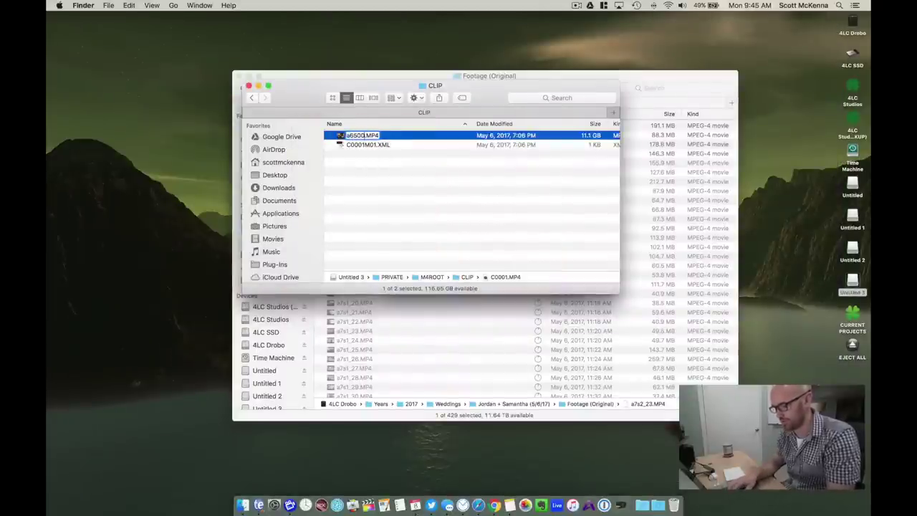
text(1)
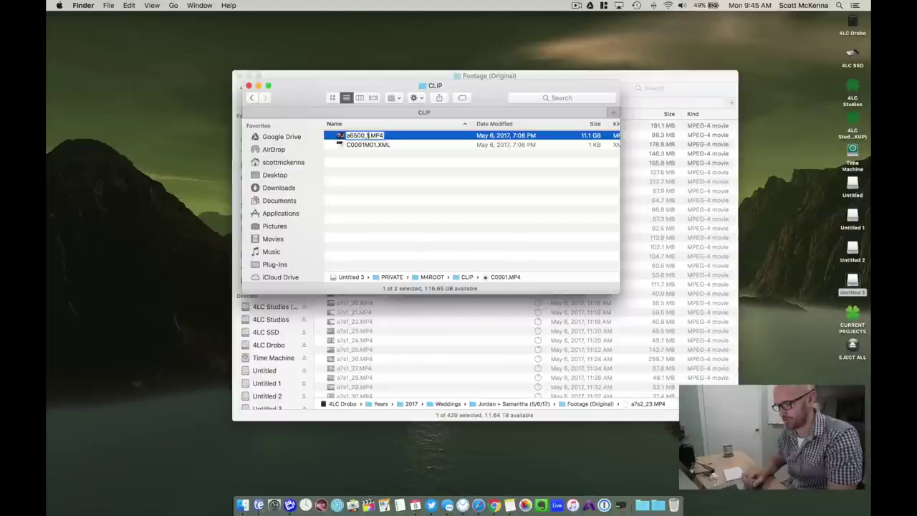
key(Return)
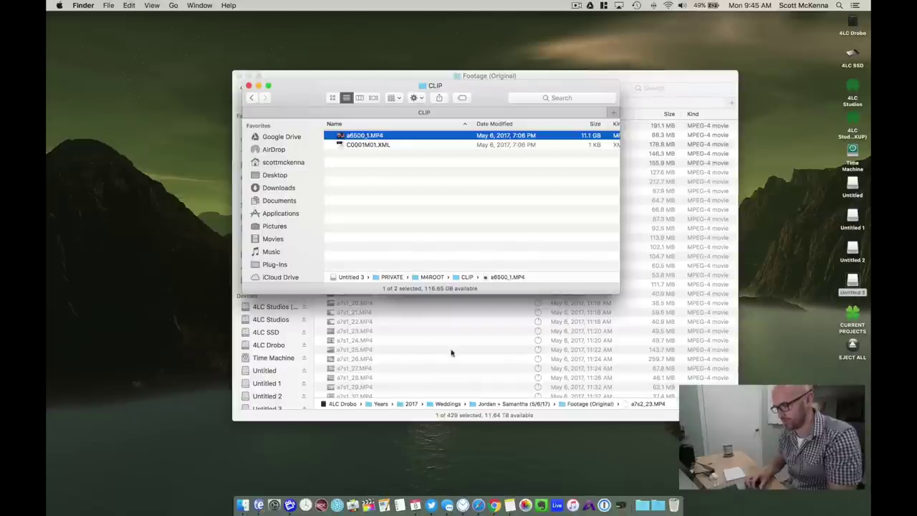
key(cmd+w)
click(453, 312)
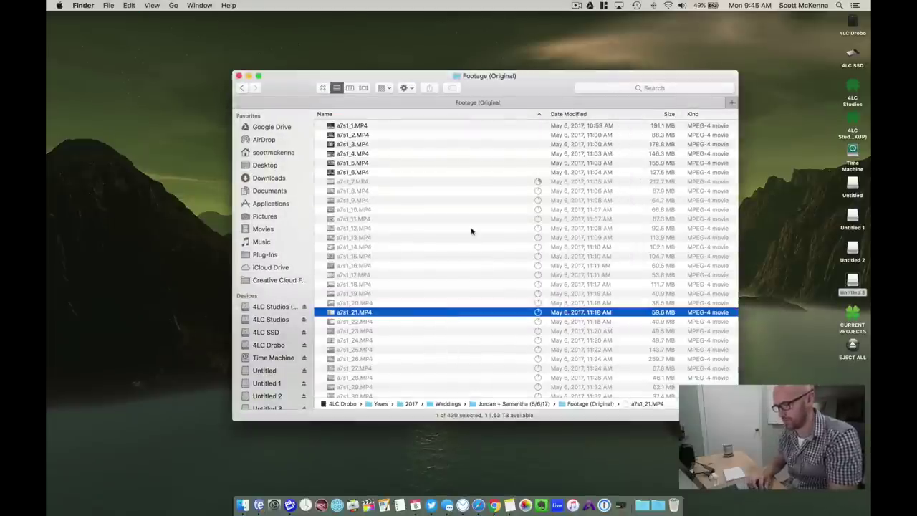
key(ctrl+Up)
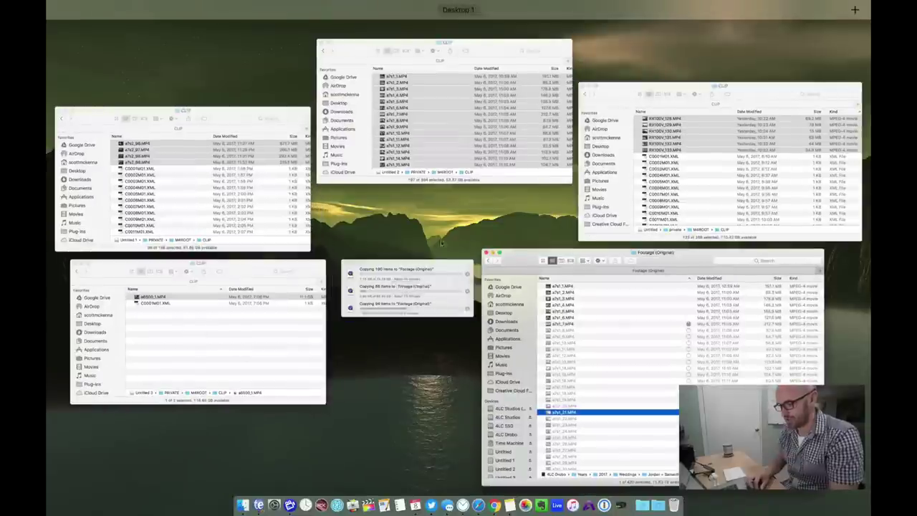
- Bring the copy progress window forward and wait for all four card copies to finish
click(430, 286)
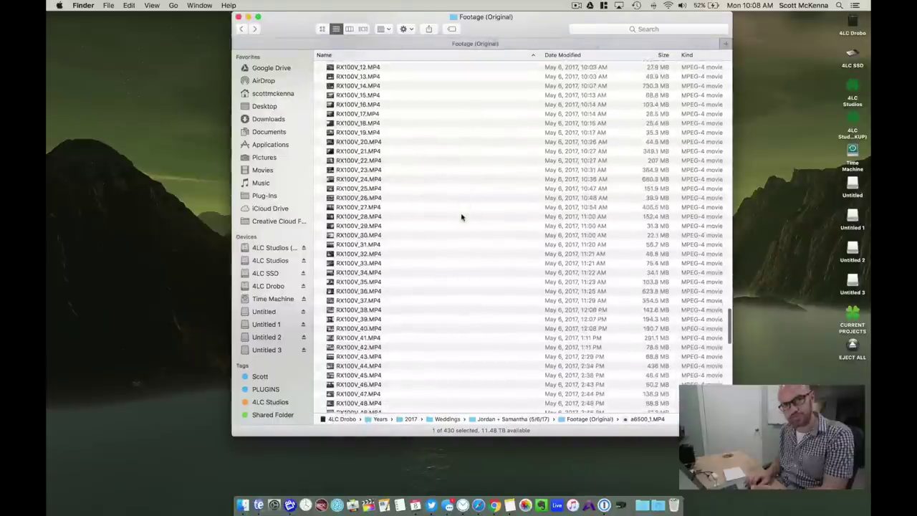
- Check a6500_1.MP4 in the footage list, then go back to the Jordan + Samantha folder
scroll(461, 217, up, 5)
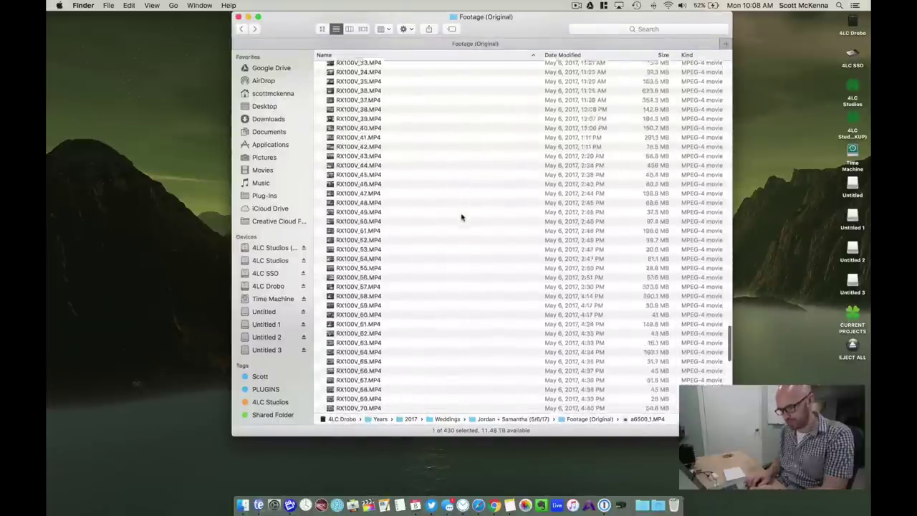
scroll(461, 217, up, 5)
scroll(462, 217, up, 5)
scroll(461, 217, down, 5)
scroll(444, 236, down, 5)
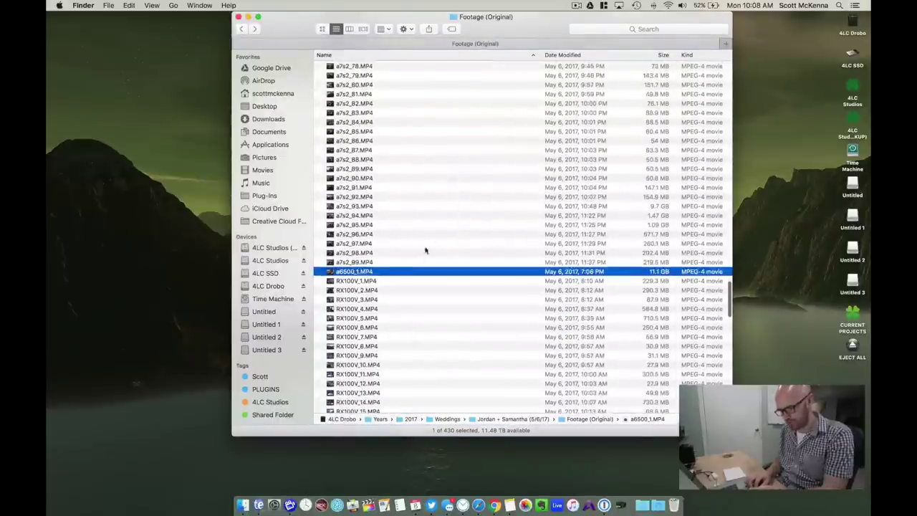
click(348, 285)
click(371, 275)
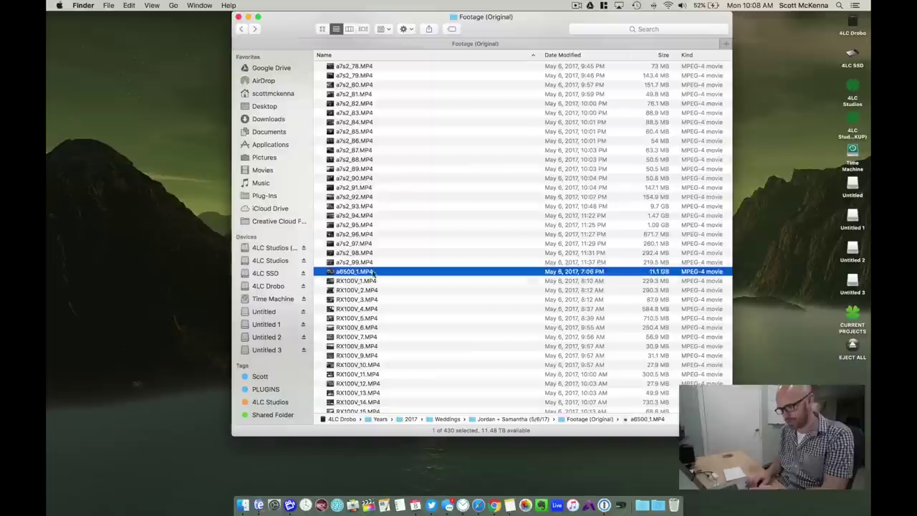
scroll(350, 136, up, 5)
scroll(350, 134, up, 5)
scroll(351, 135, up, 10)
scroll(355, 135, up, 10)
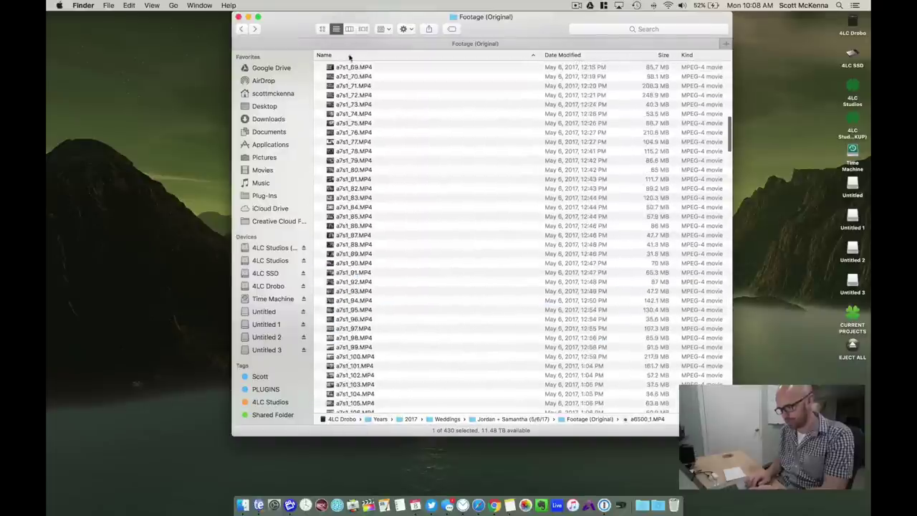
scroll(362, 133, up, 5)
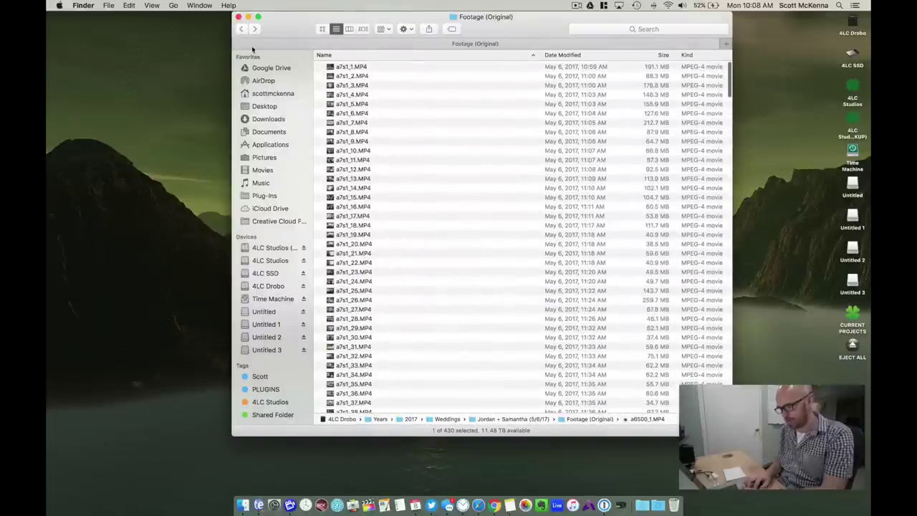
click(244, 30)
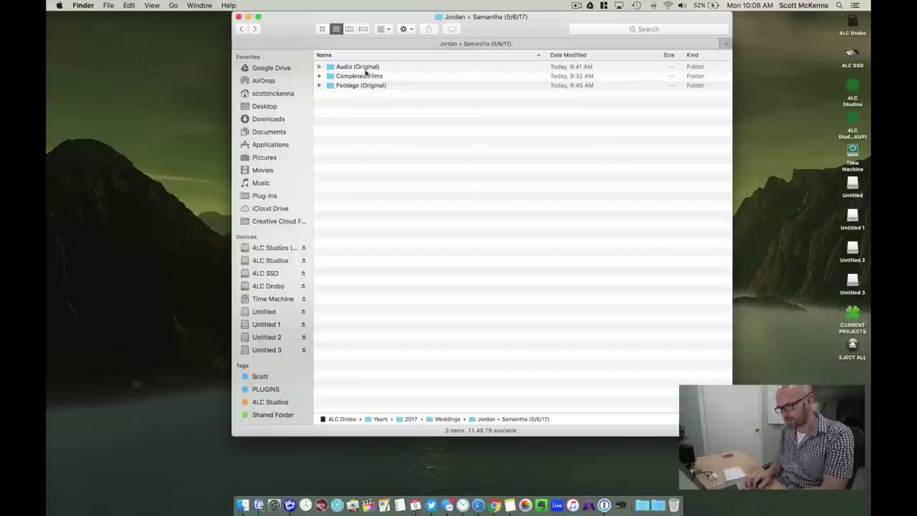
double_click(362, 68)
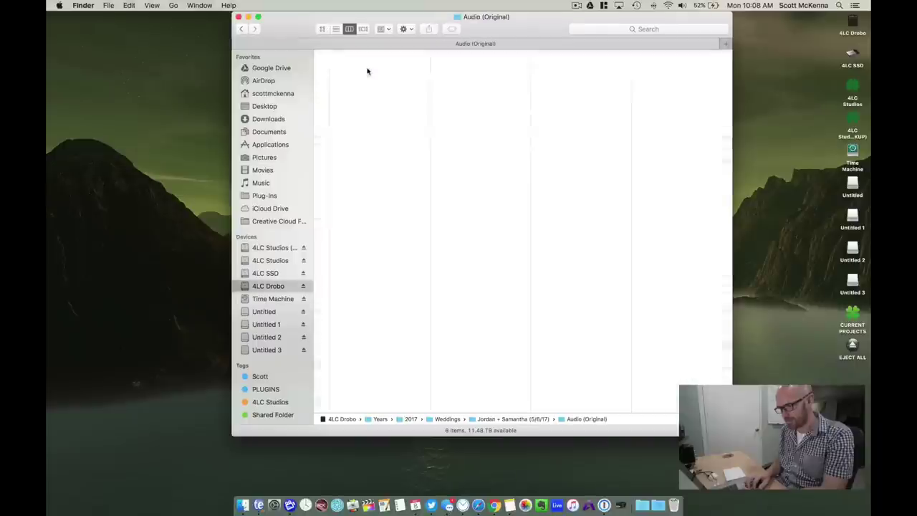
- Show Audio (Original) as a list and inspect the ZOOM0001 and ZOOM0002 WAV recordings
click(336, 29)
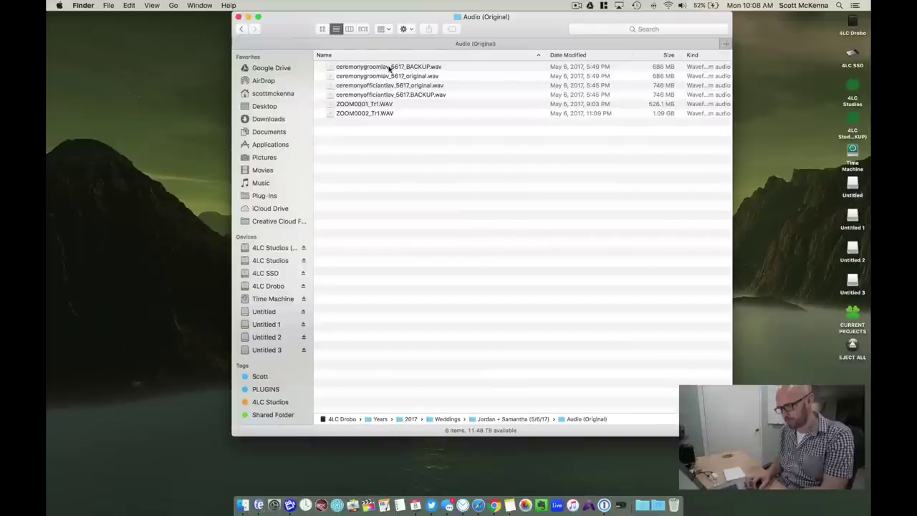
click(366, 106)
click(381, 145)
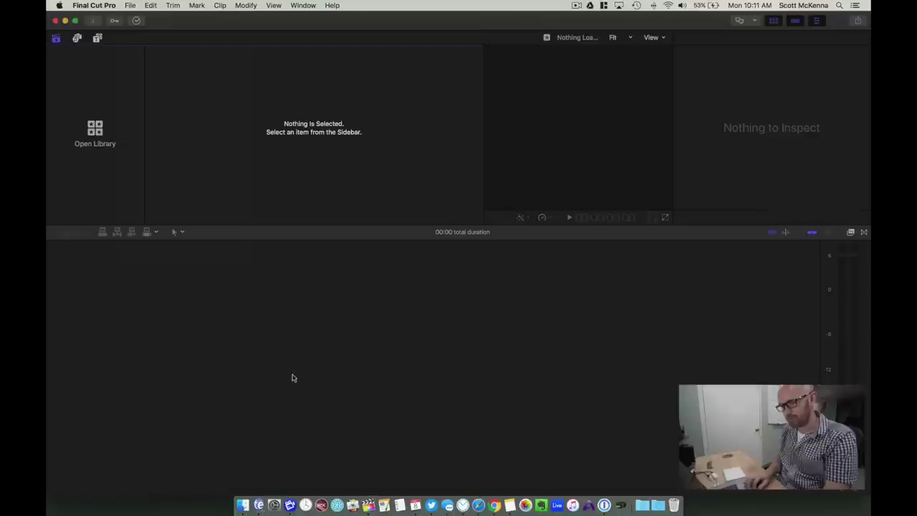
- Save a new library named Jordan + Samantha (May 2017) on the 4LC Studios drive
click(131, 6)
mouse_move(137, 17)
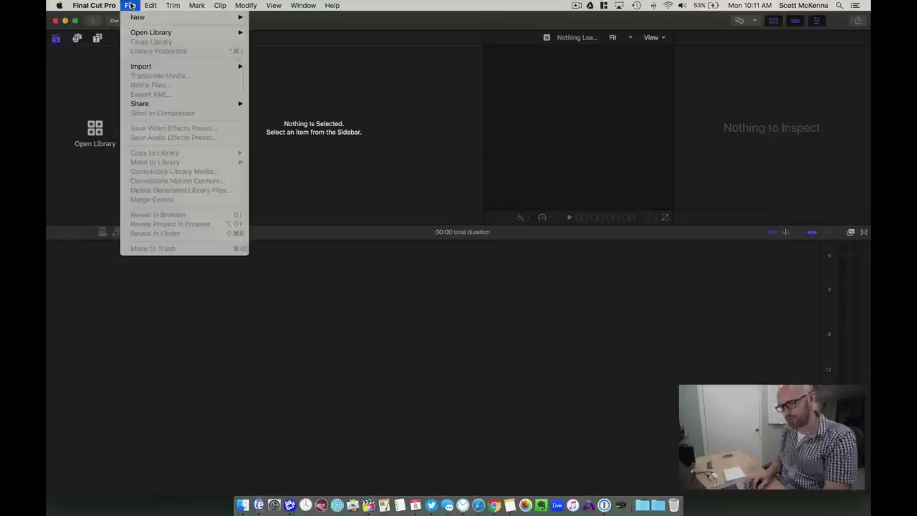
click(270, 40)
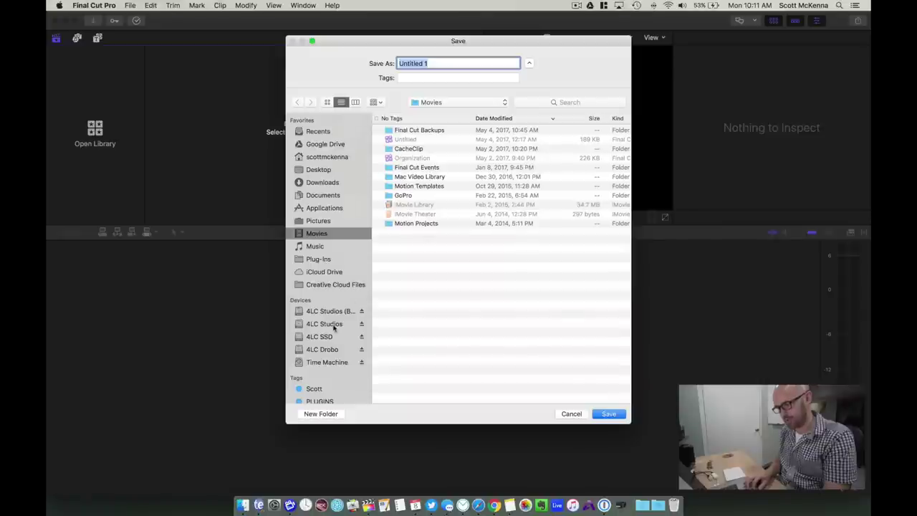
click(334, 324)
click(337, 324)
text(Jordan + Samantha)
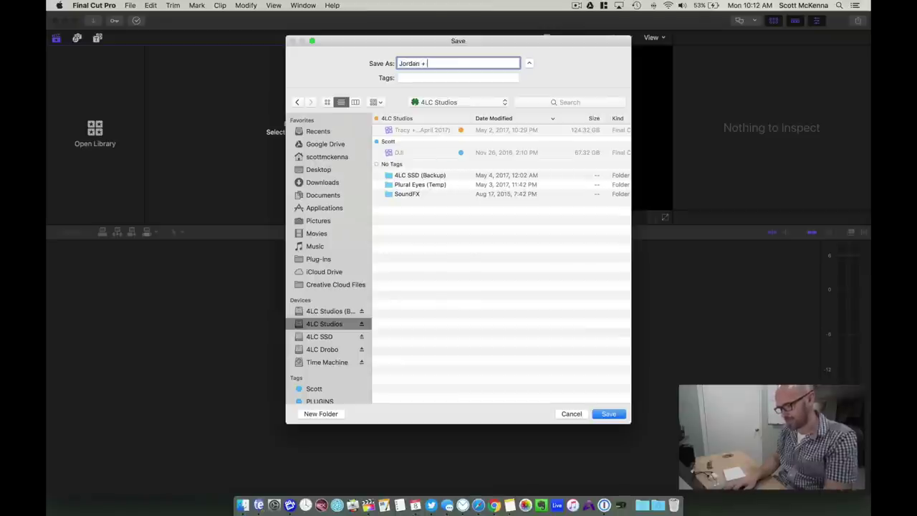
text((May 2017)
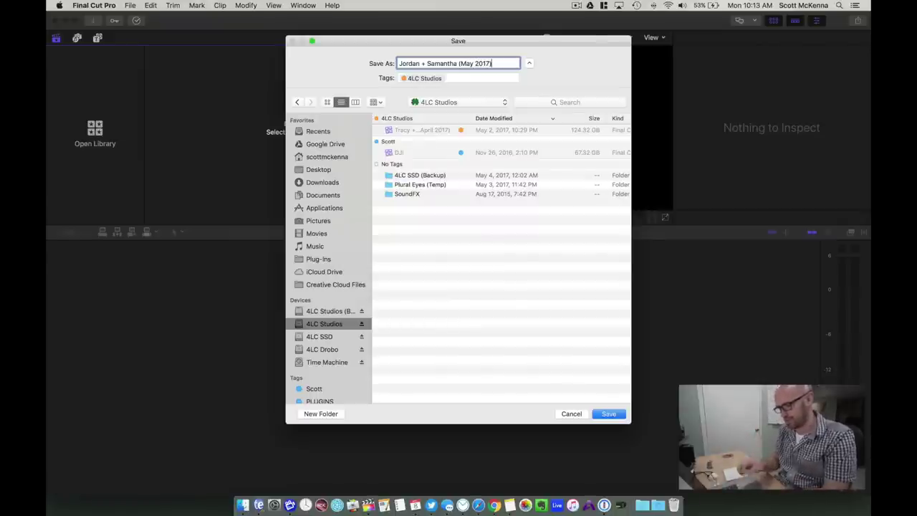
key(Return)
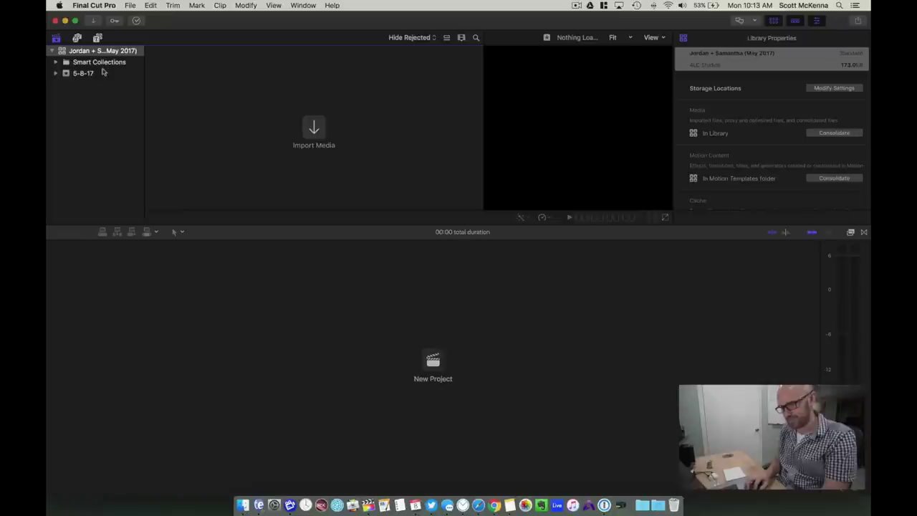
- In Media Import, browse the Drobo to Years > 2017 > Weddings > Jordan + Samantha > Audio (Original)
click(61, 55)
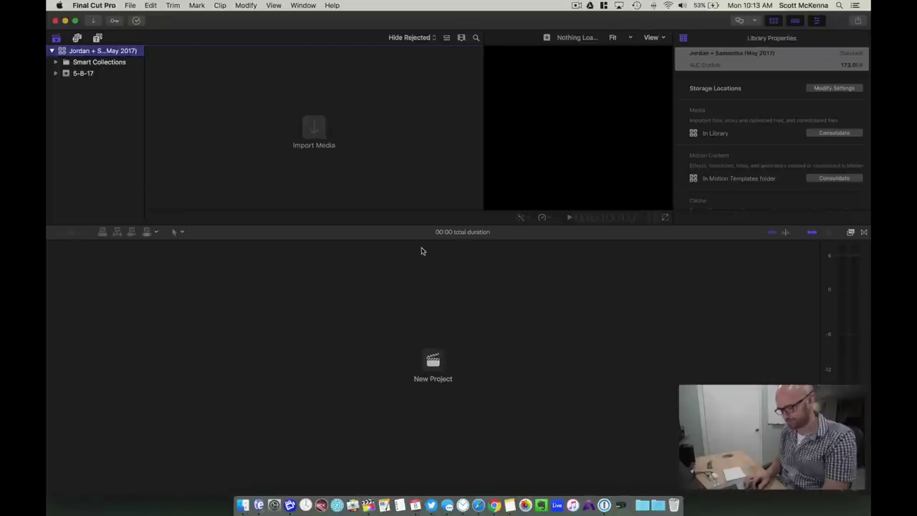
key(super+i)
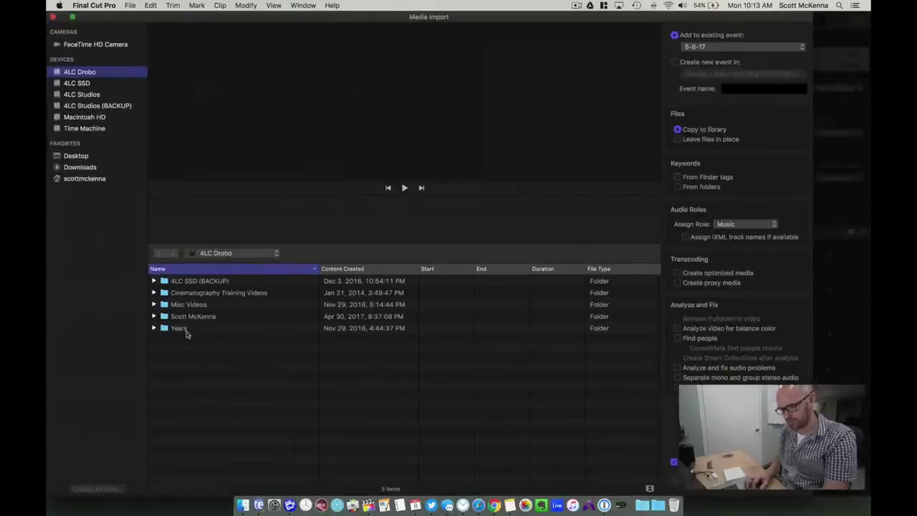
double_click(179, 329)
double_click(202, 293)
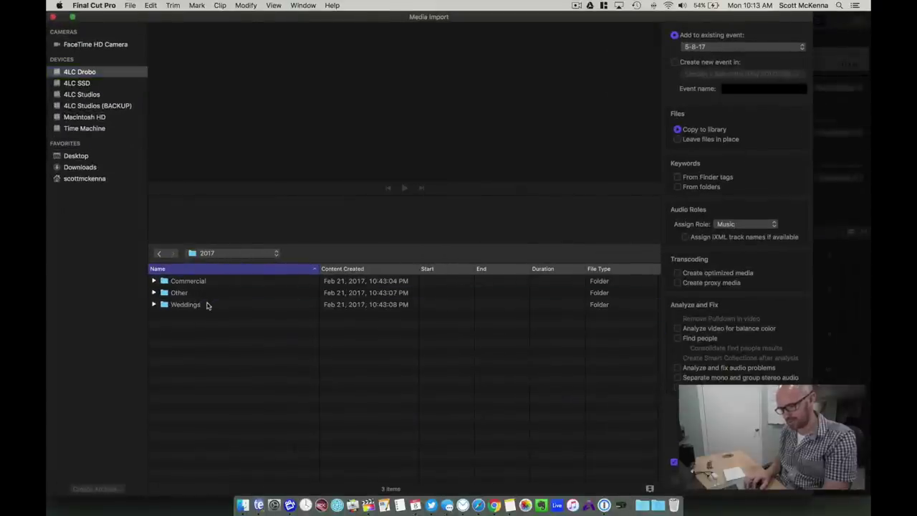
double_click(206, 305)
double_click(223, 306)
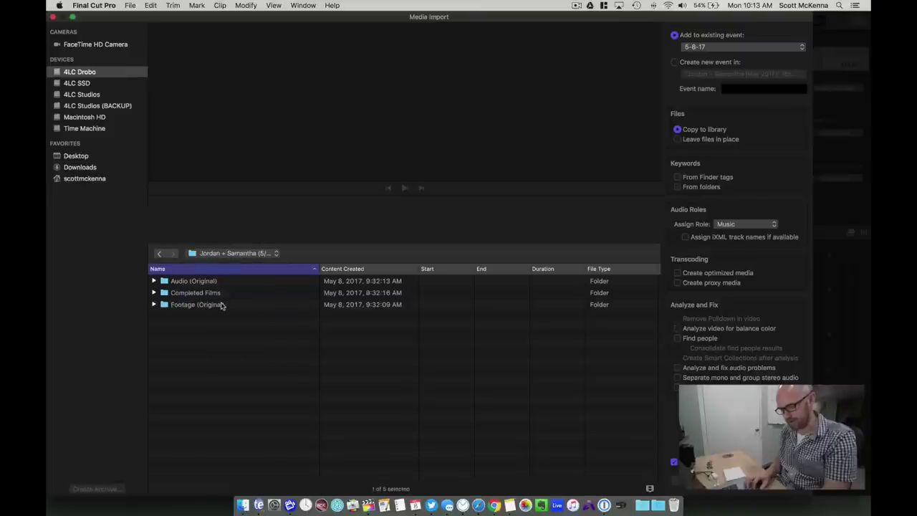
double_click(218, 282)
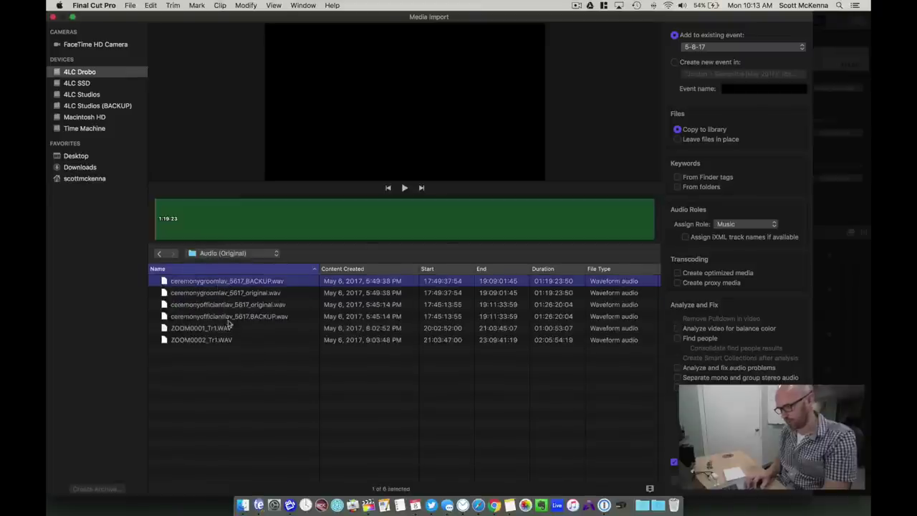
- Import the six WAV files into the 5-8-17 event with the Dialogue role
shift+click(229, 340)
click(749, 226)
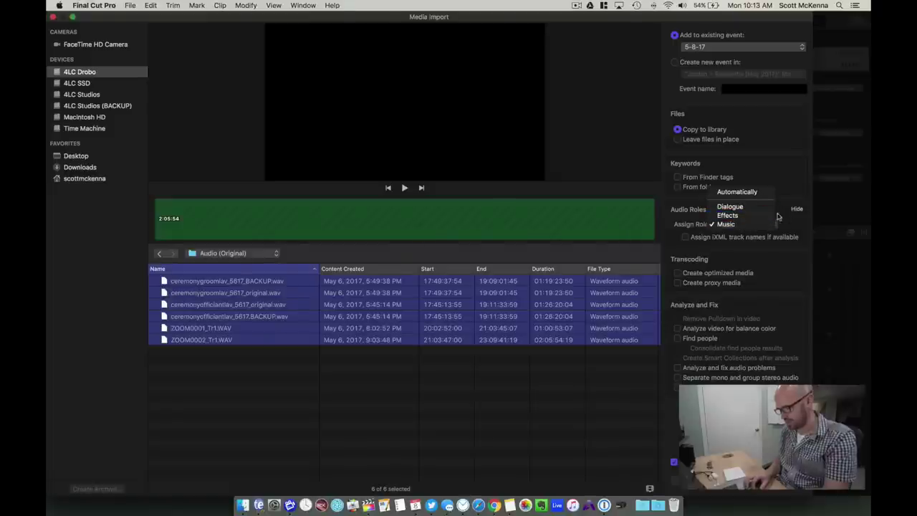
click(765, 208)
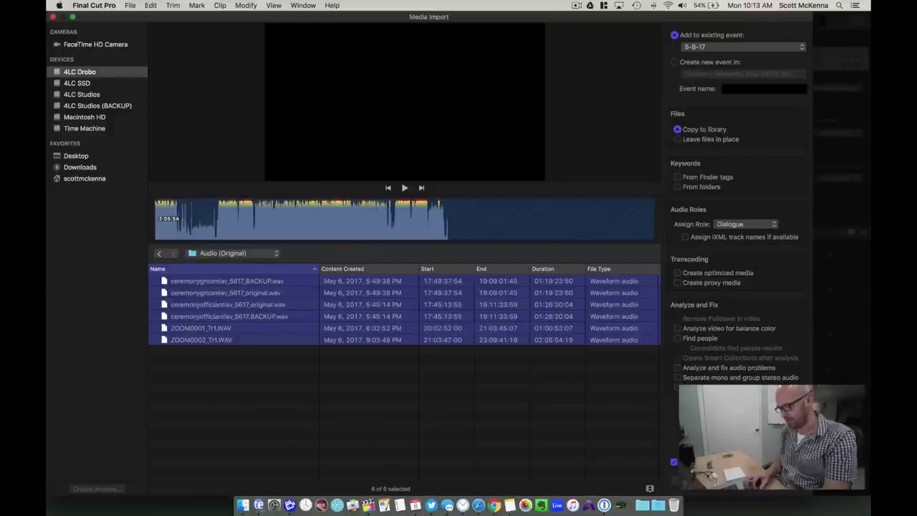
click(831, 488)
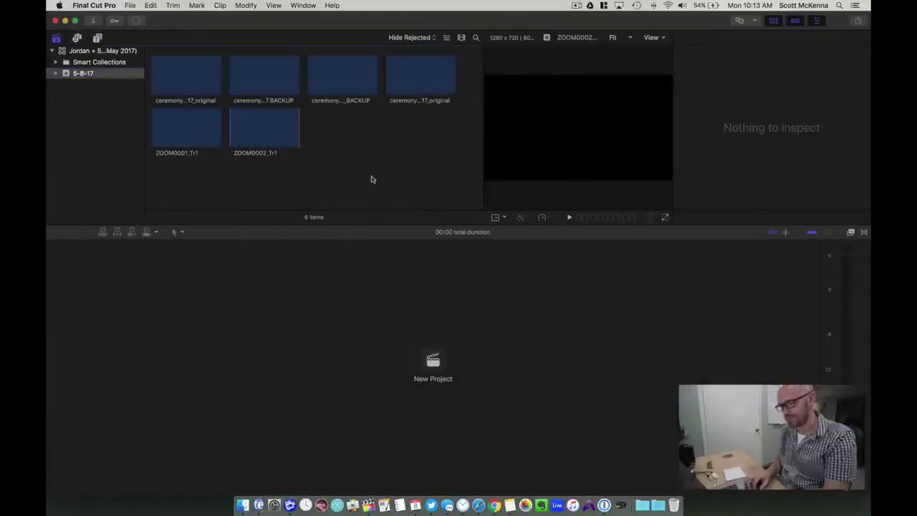
- Add a new External Audio role in the library's role editor
click(190, 81)
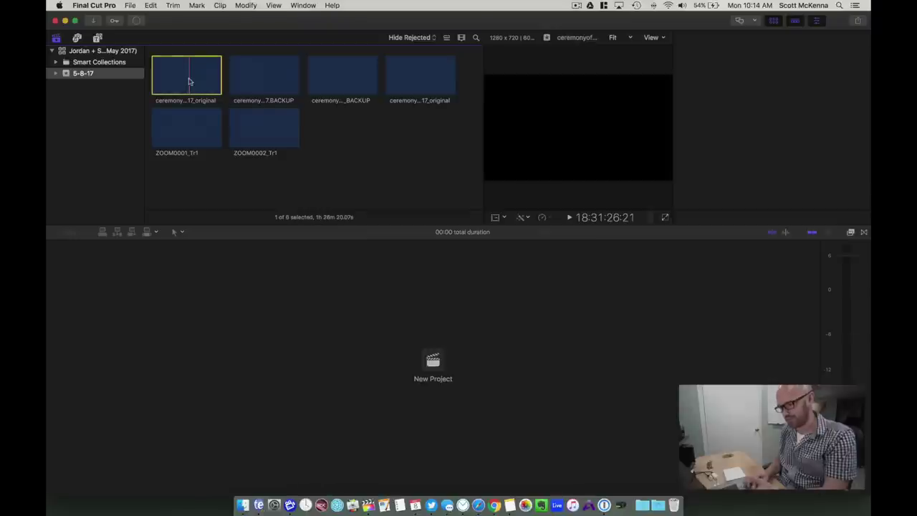
key(super+4)
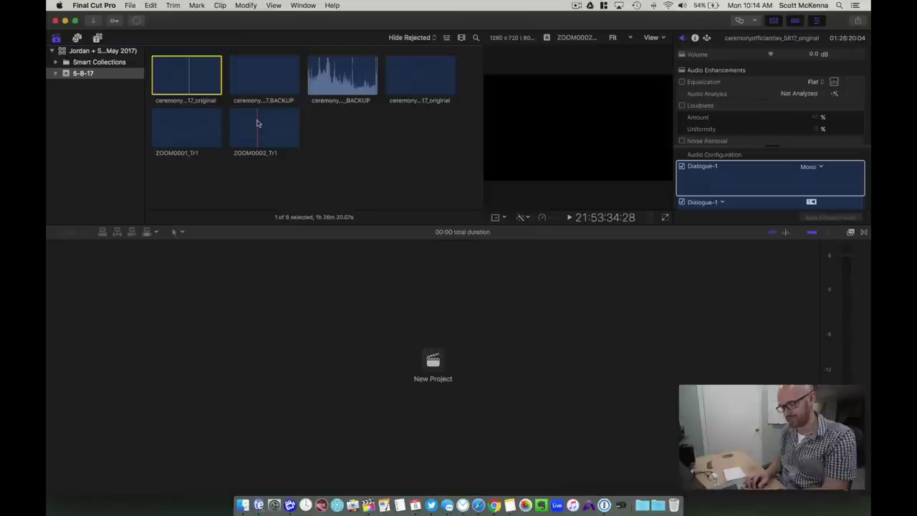
key(cmd+a)
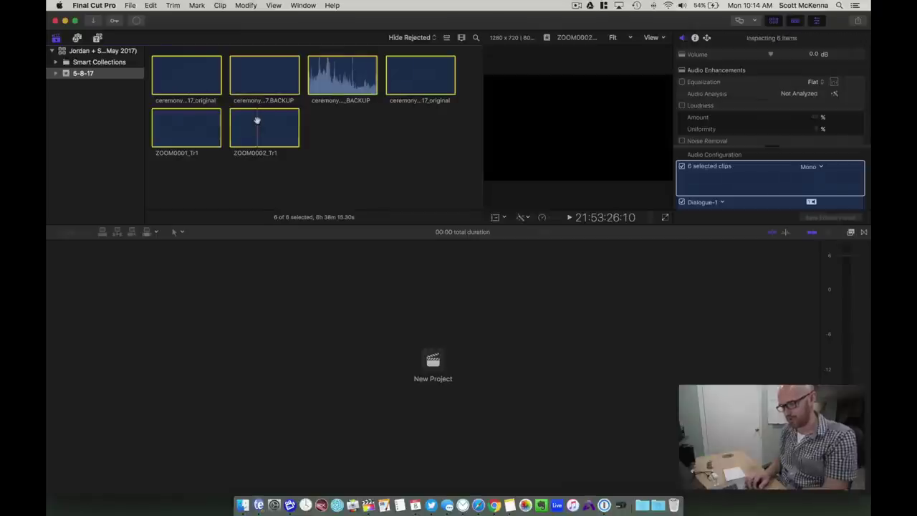
right_click(257, 120)
mouse_move(298, 167)
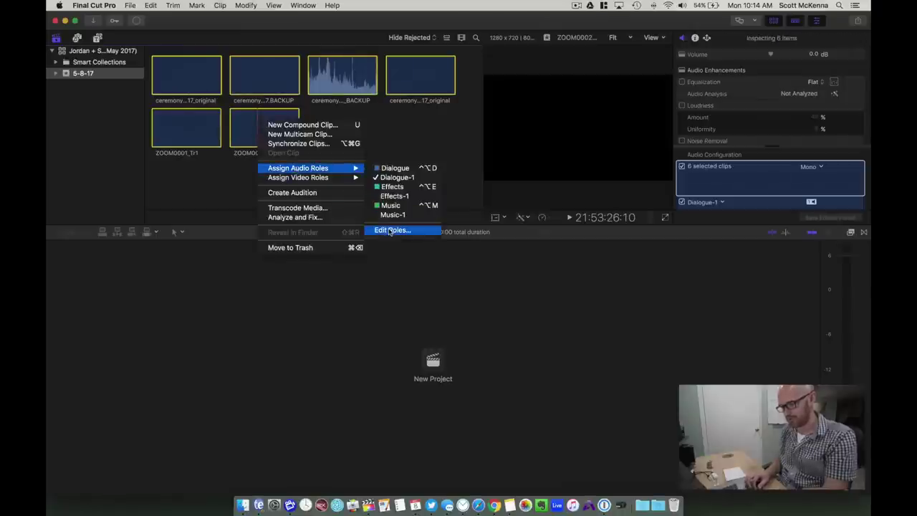
click(390, 231)
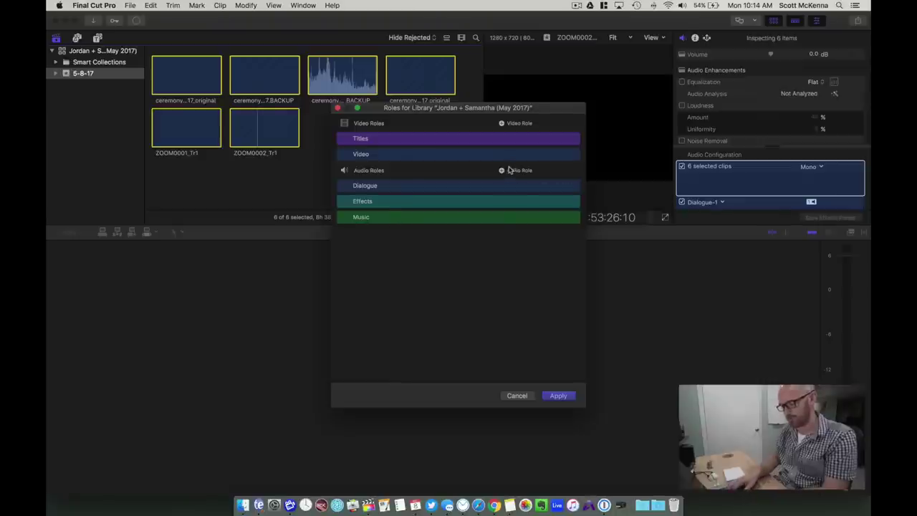
click(509, 170)
text(External Audio)
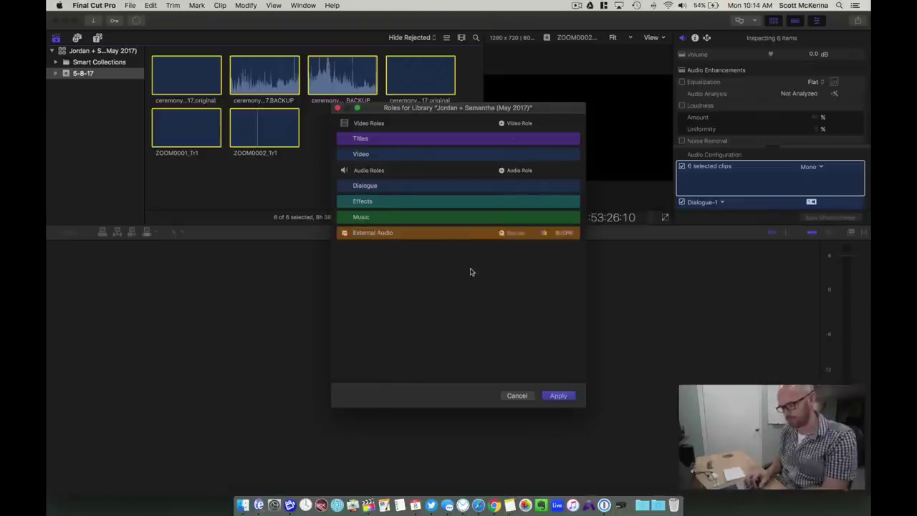
click(556, 397)
- Assign the External Audio role to all six wedding audio clips
click(359, 151)
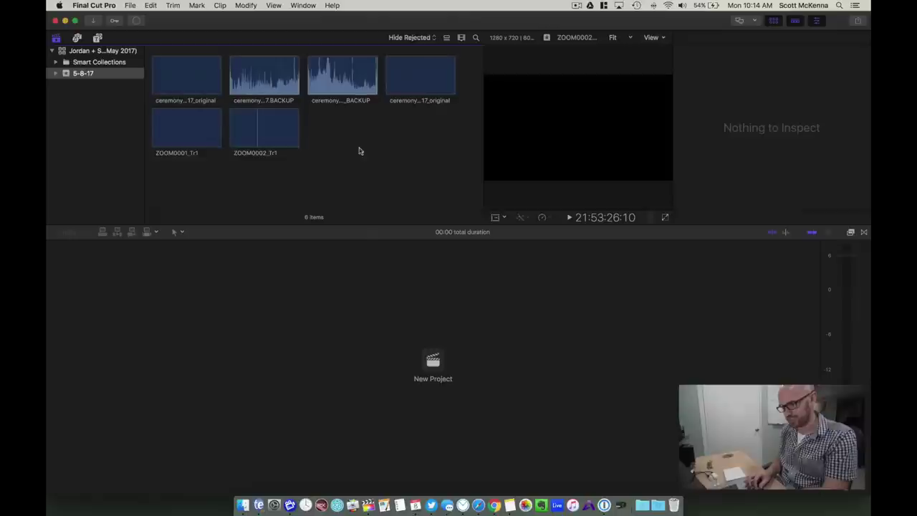
click(275, 139)
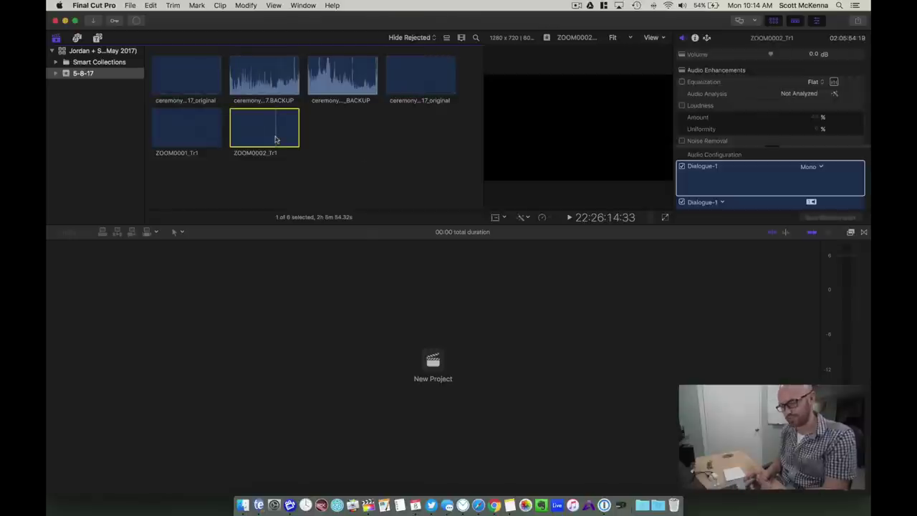
shift+click(194, 78)
right_click(194, 80)
mouse_move(235, 126)
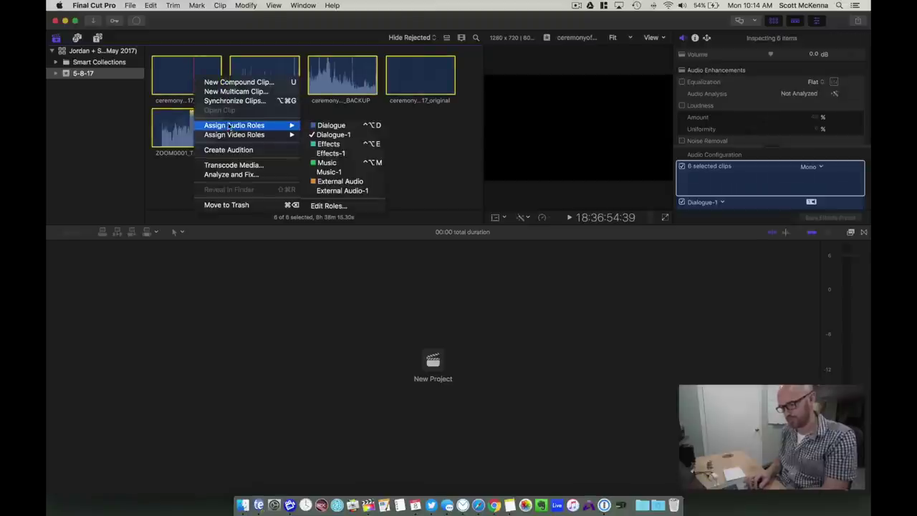
click(326, 182)
click(356, 160)
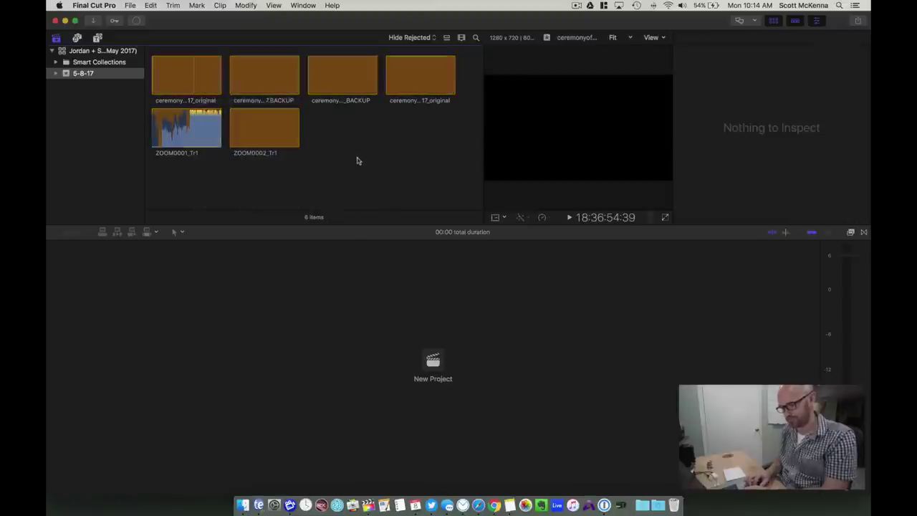
click(263, 129)
click(330, 169)
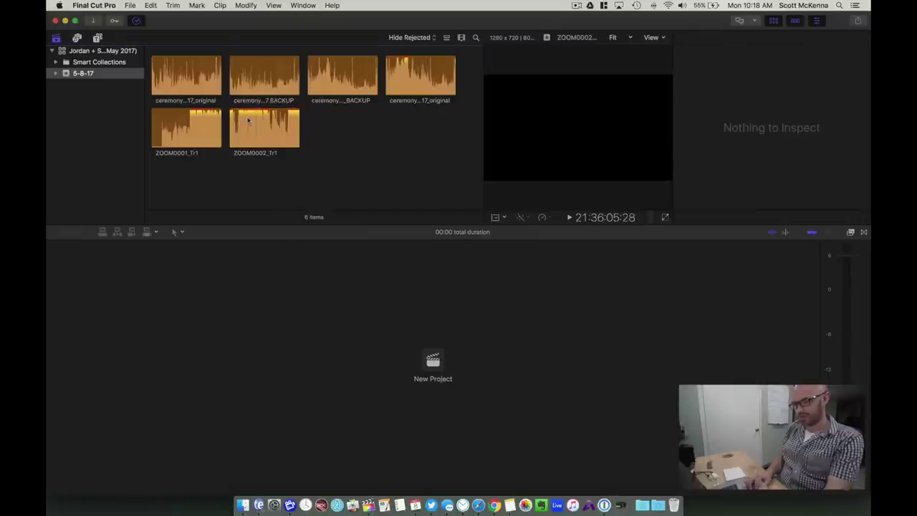
- Hide the Inspector with Cmd+4 and apply the Assembly (Laptop) workspace
click(202, 88)
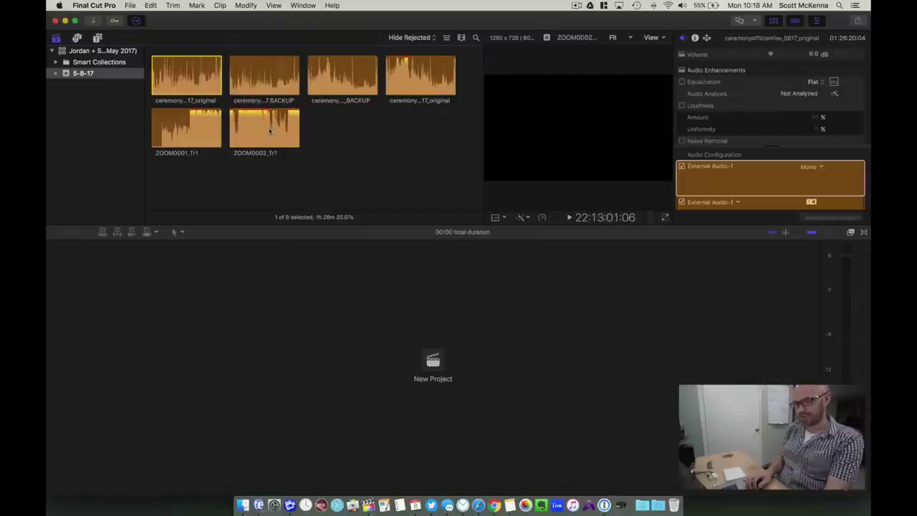
click(332, 156)
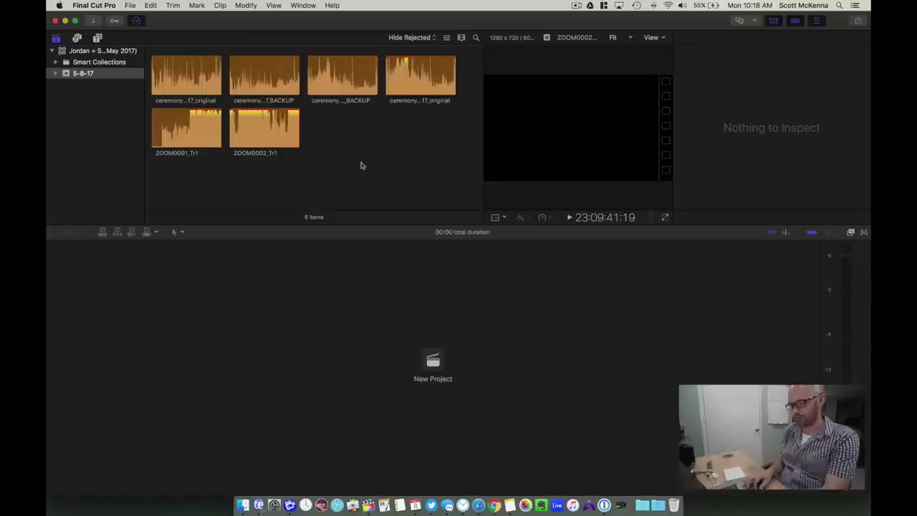
key(super+4)
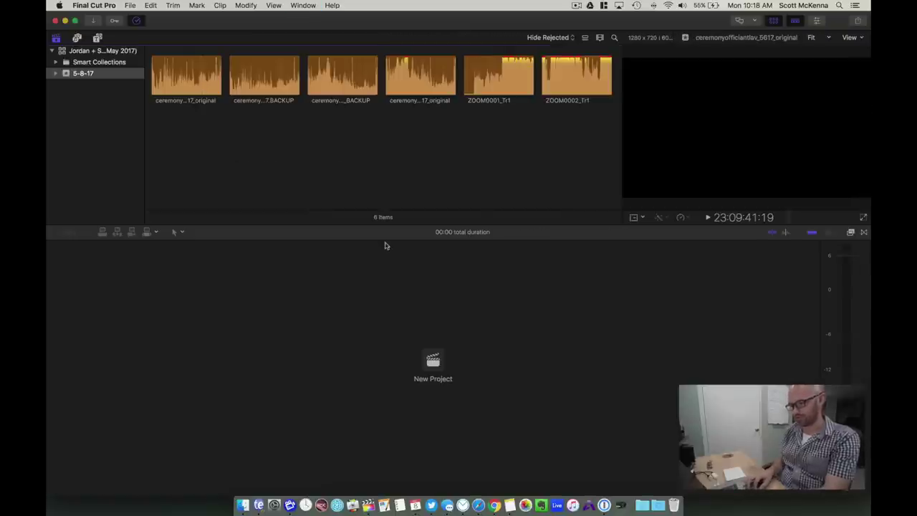
click(308, 6)
mouse_move(316, 82)
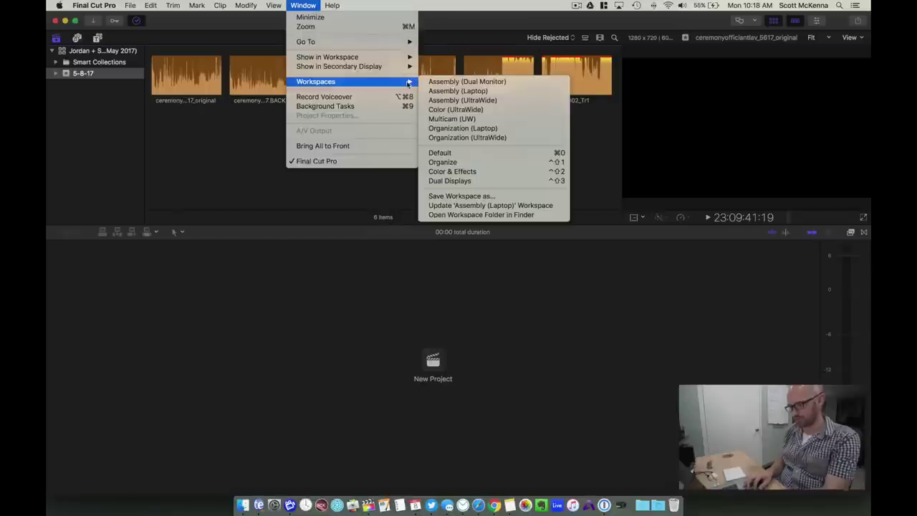
click(440, 90)
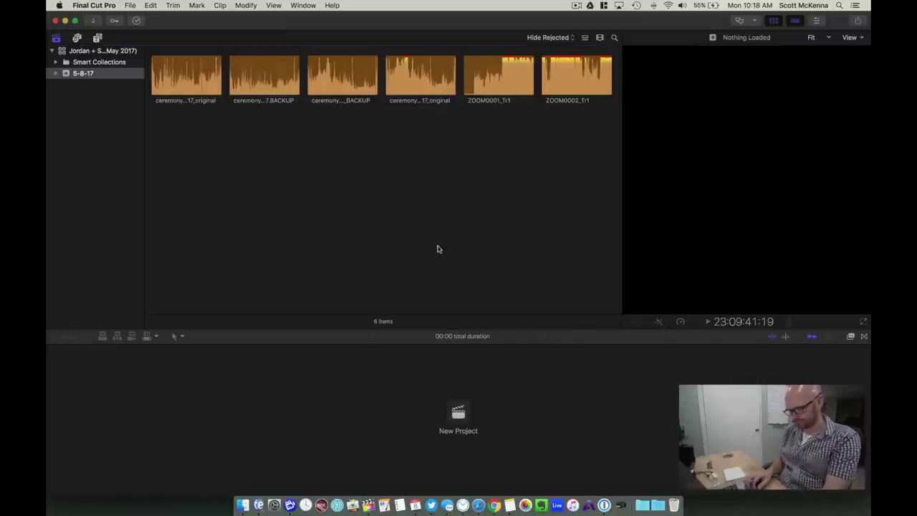
key(super+i)
- Select all 430 Footage (Original) clips for import with the audio role set to Automatically
click(225, 255)
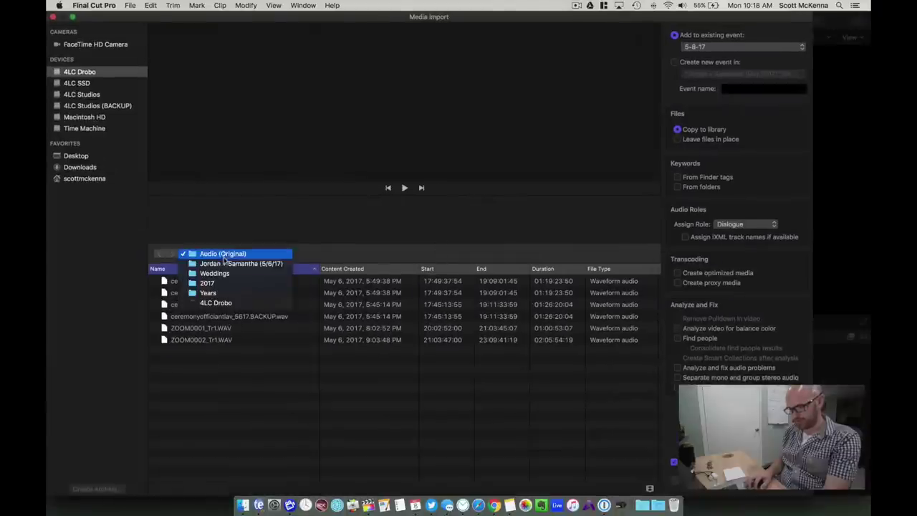
click(224, 264)
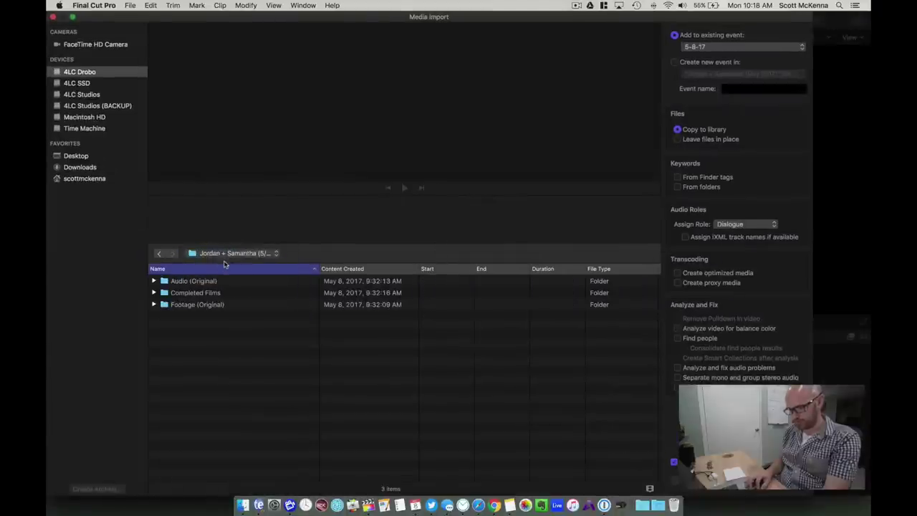
double_click(213, 305)
click(230, 306)
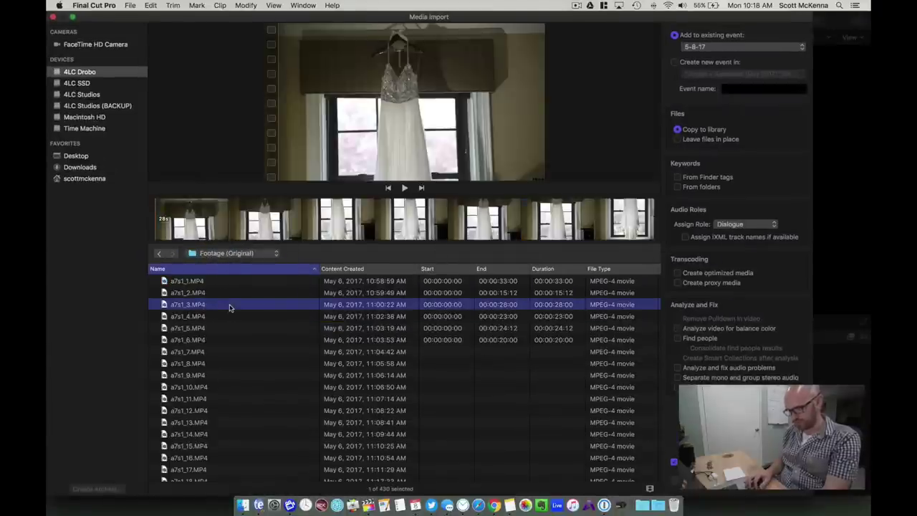
key(super+a)
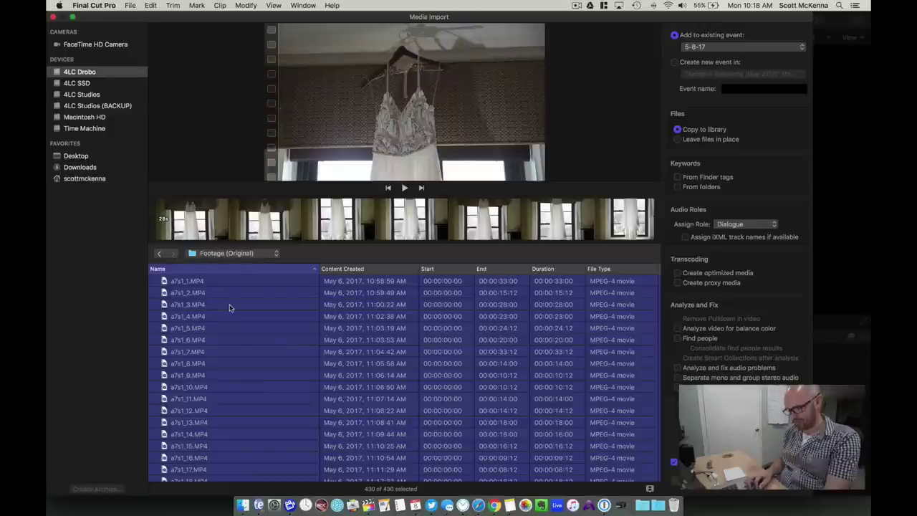
click(747, 225)
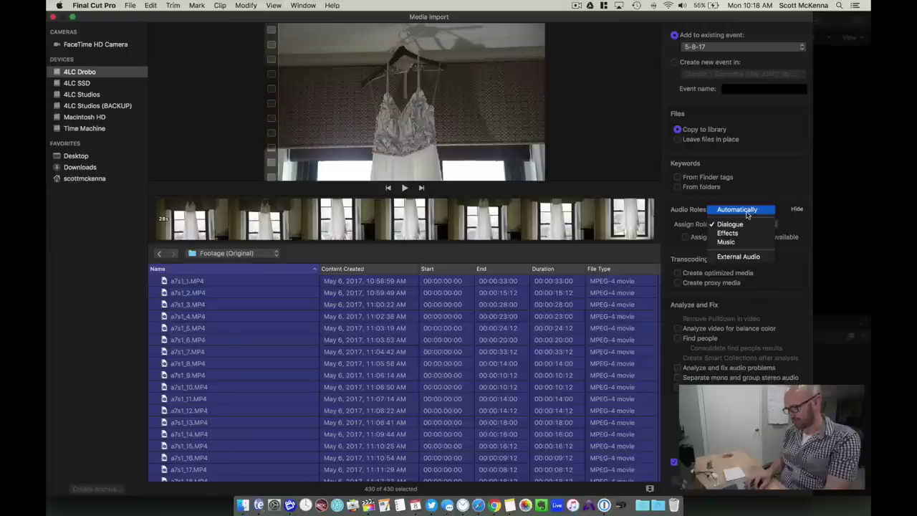
click(731, 215)
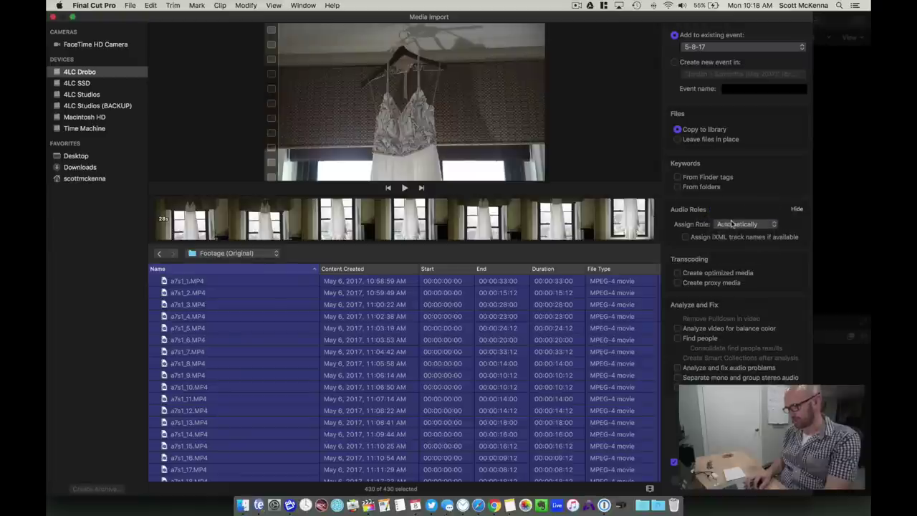
click(731, 224)
click(712, 200)
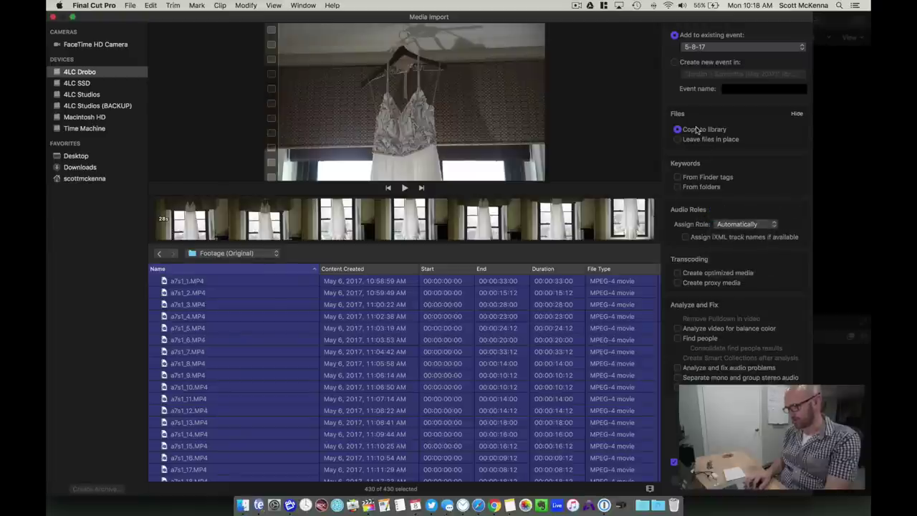